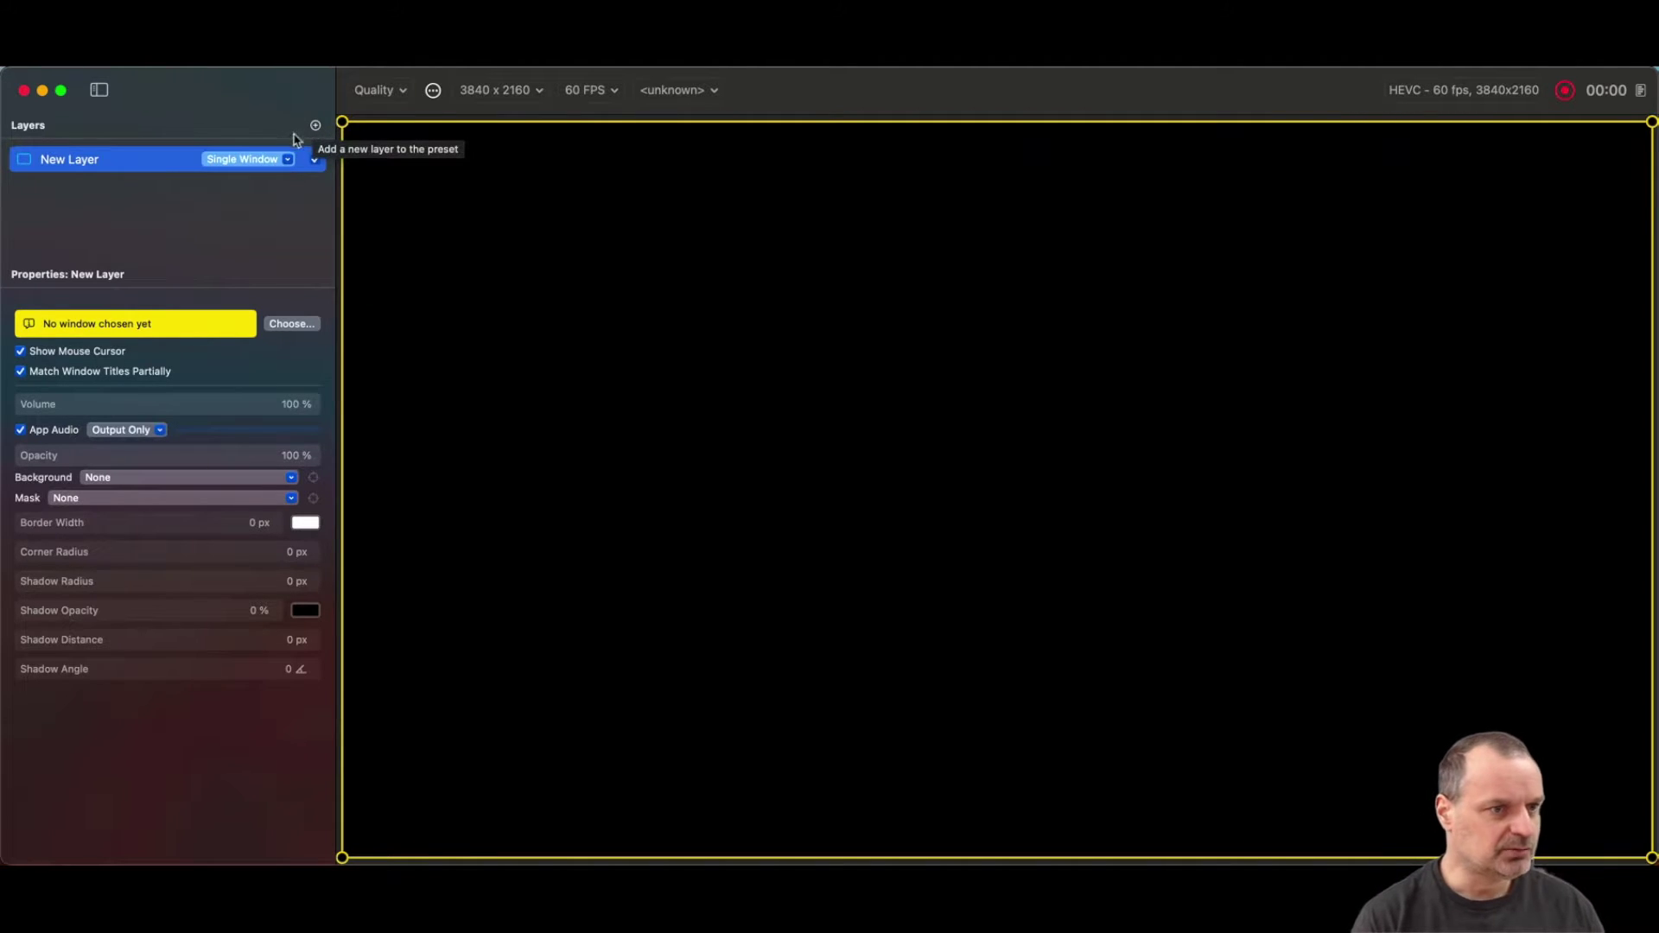
Step: Set the layer's source to the Lorem Ipsum Chrome window, found by searching 'ch'
{"action": "left_click", "coordinate": [299, 324]}
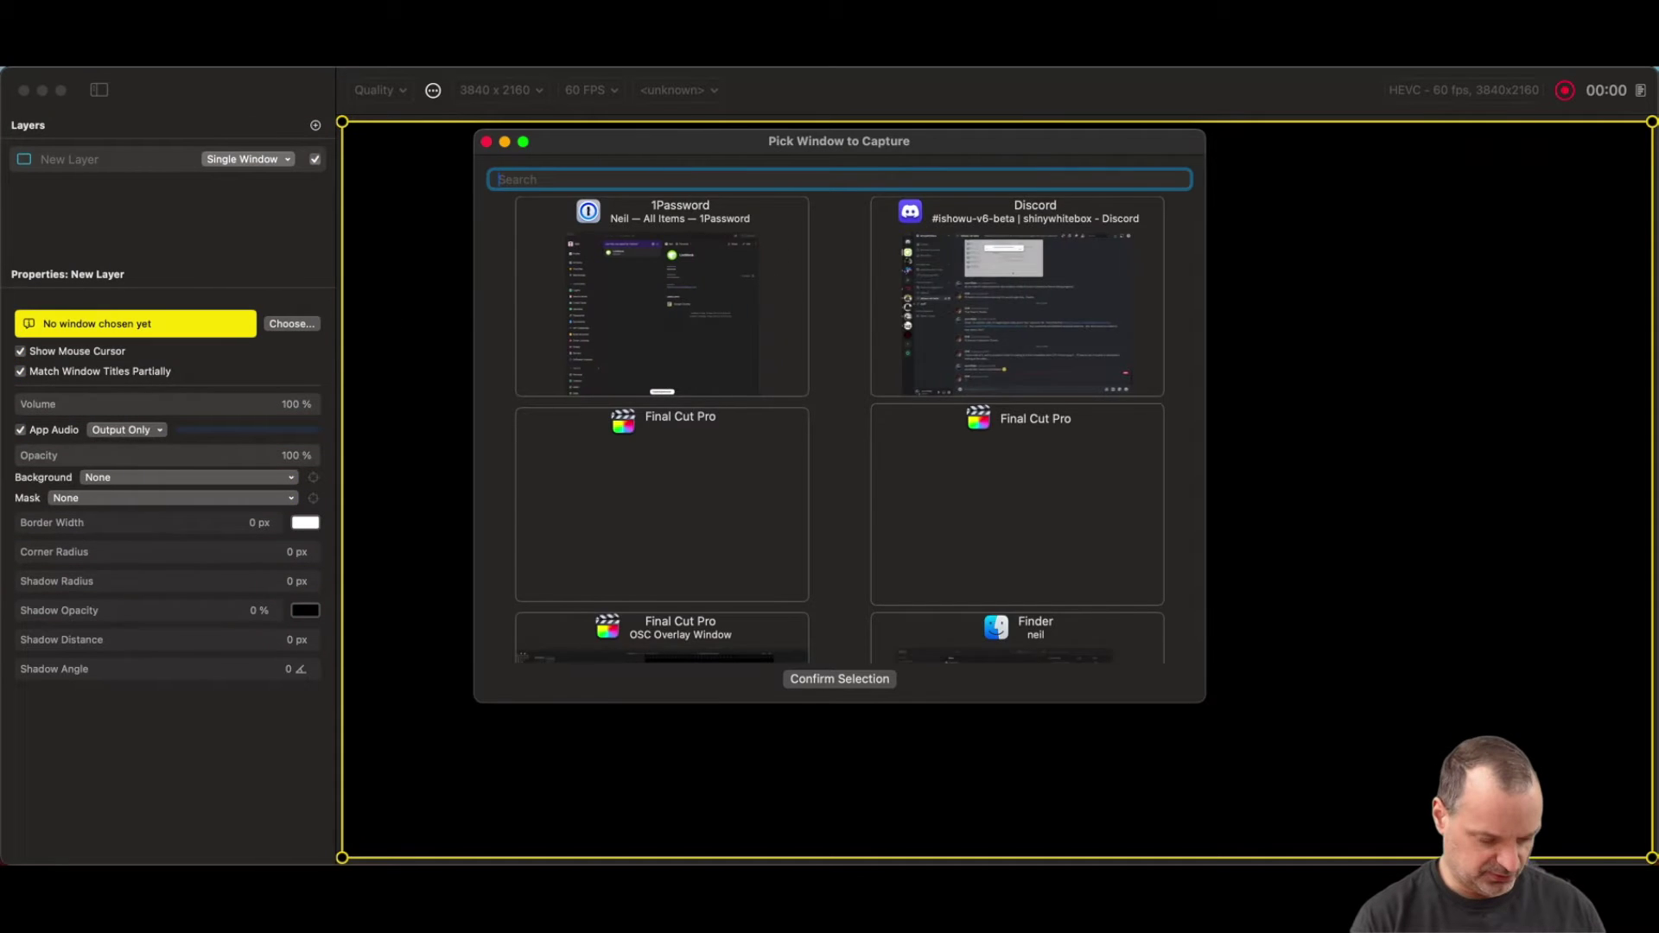
{"action": "type", "text": "ch"}
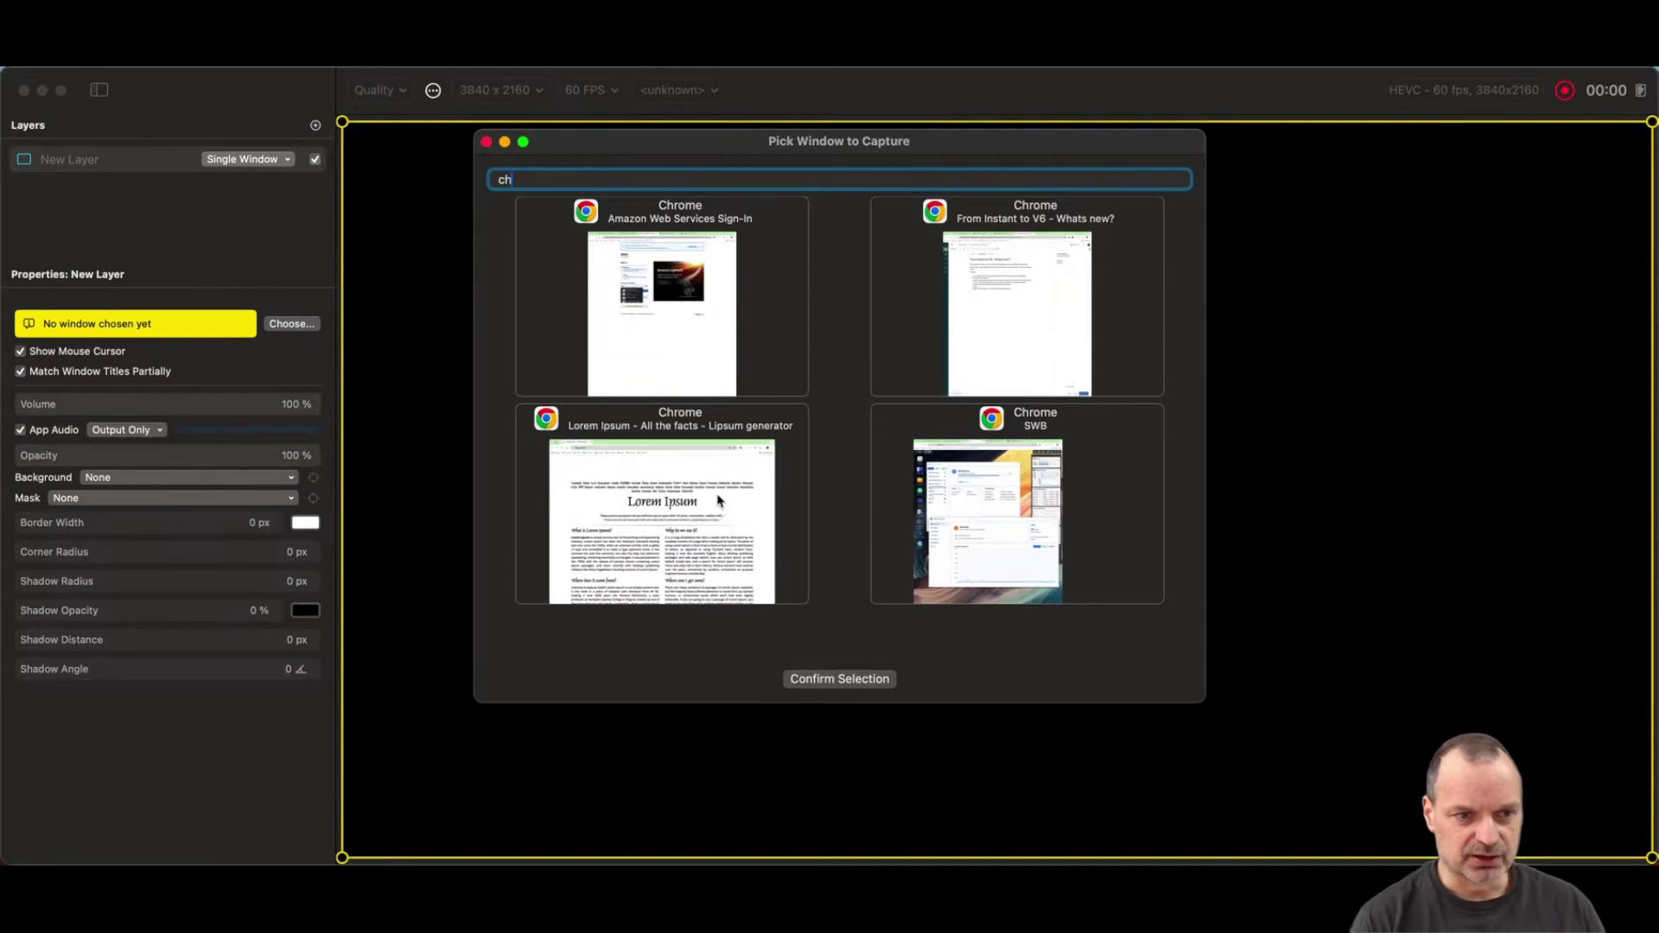
{"action": "left_click", "coordinate": [702, 518]}
{"action": "left_click", "coordinate": [836, 679]}
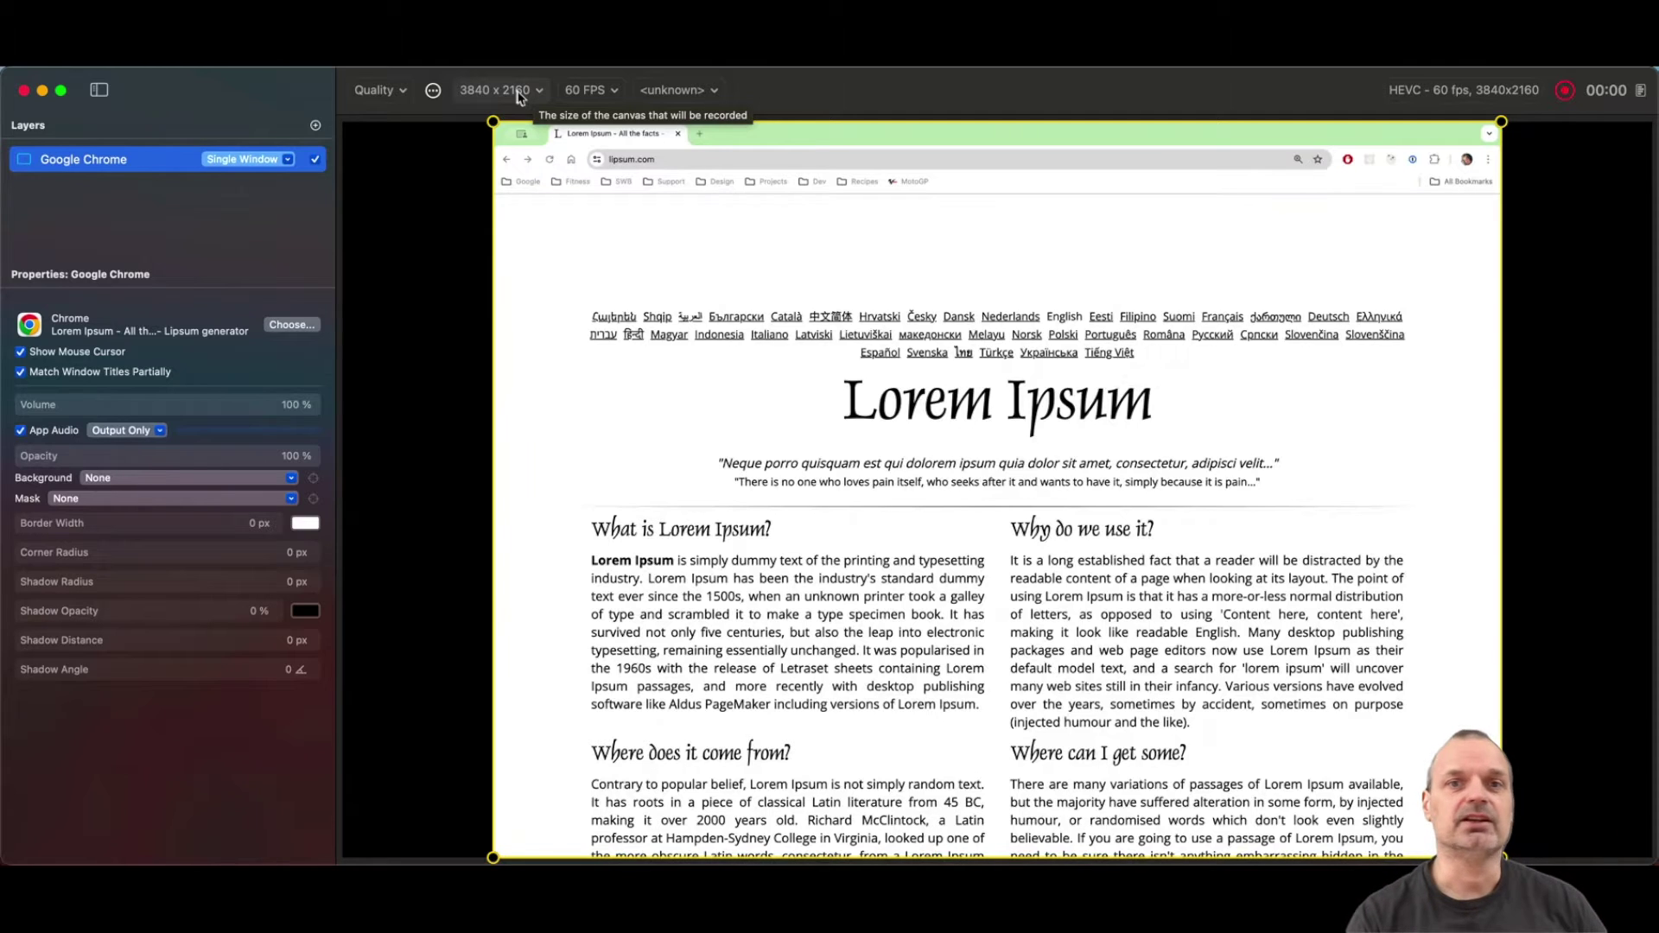
Step: Glance at the HEVC encoder settings, then pick 720p 1280x720 as the output resolution
{"action": "left_click", "coordinate": [1512, 90]}
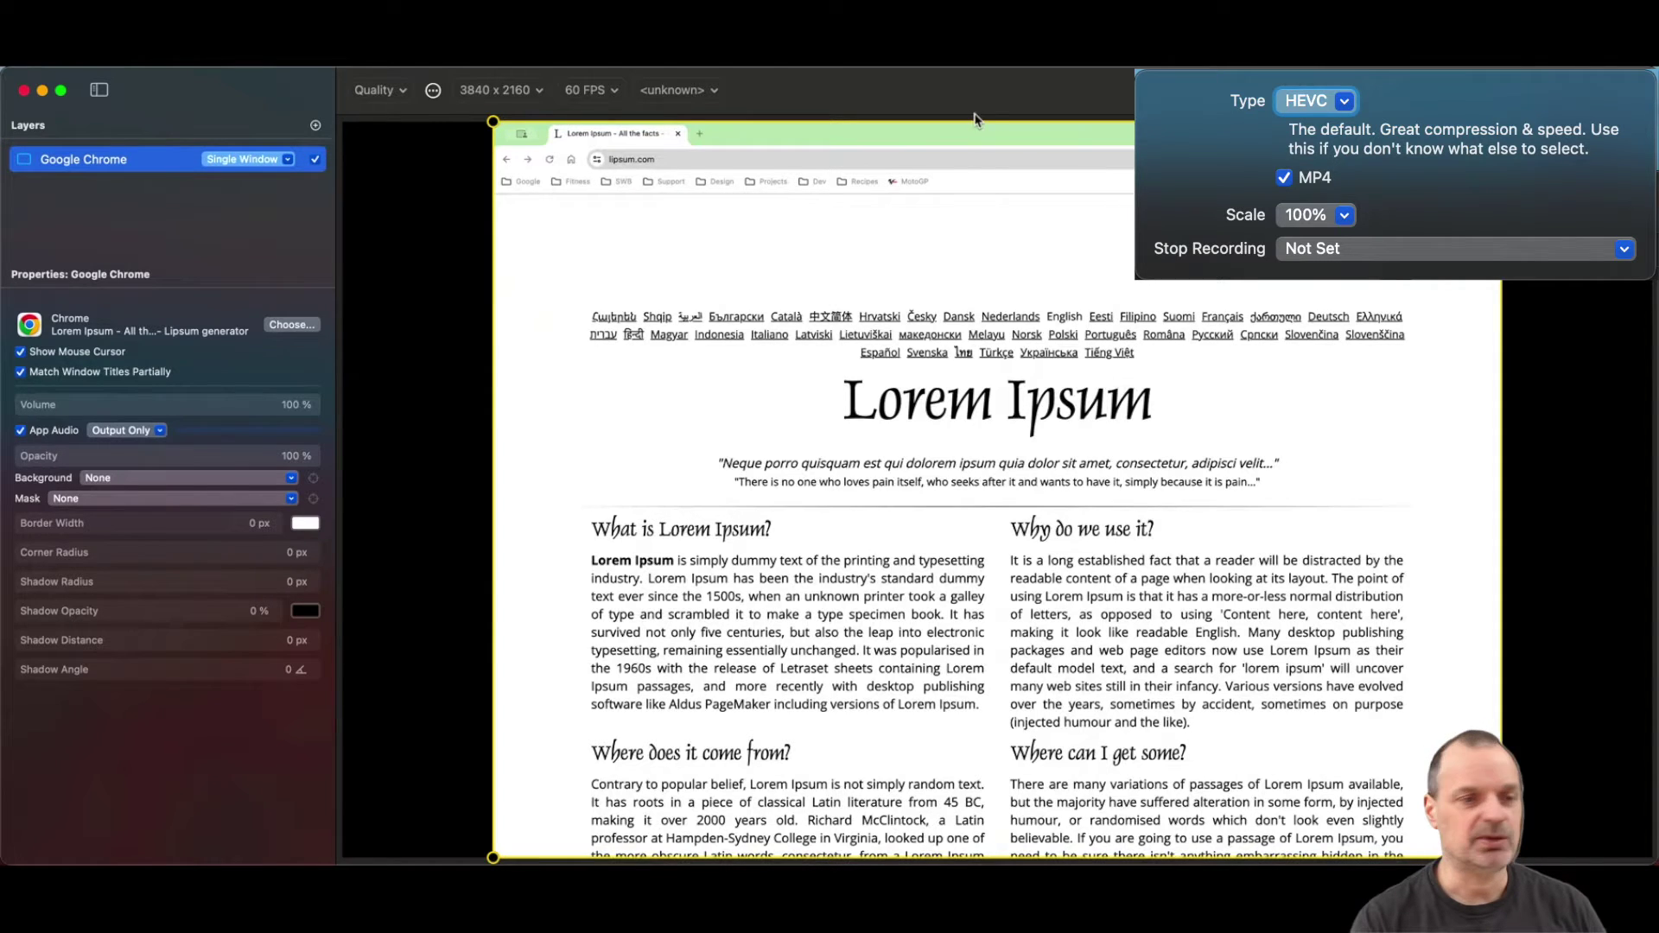
{"action": "left_click", "coordinate": [674, 204]}
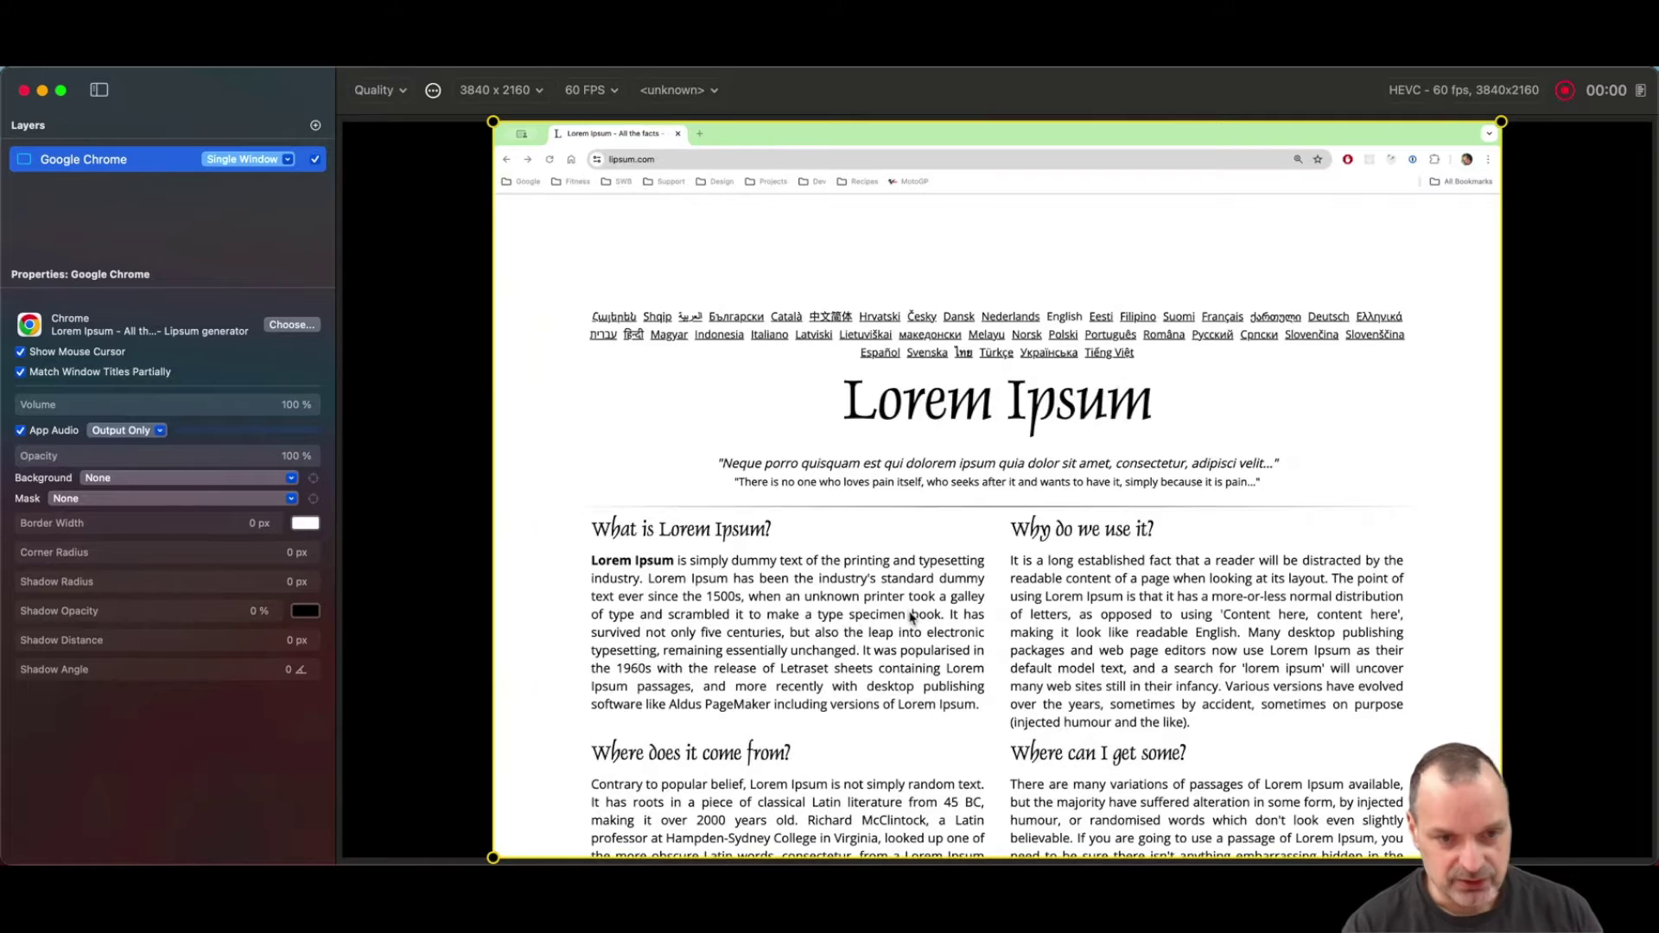
{"action": "left_click", "coordinate": [537, 91]}
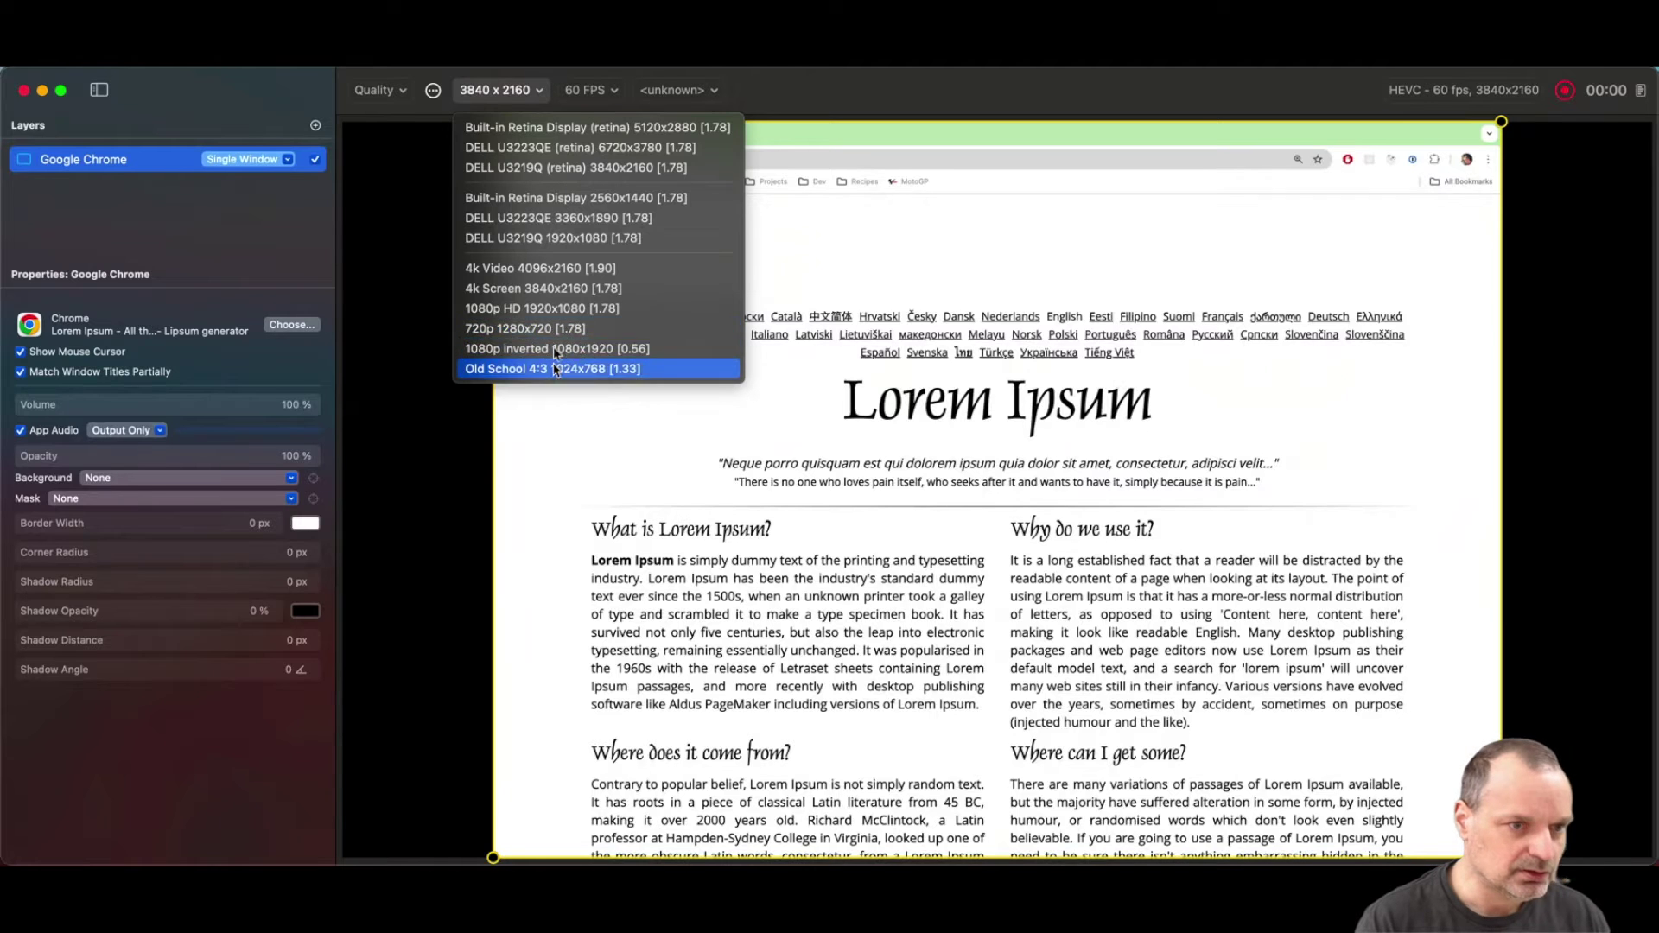
{"action": "left_click", "coordinate": [1136, 414]}
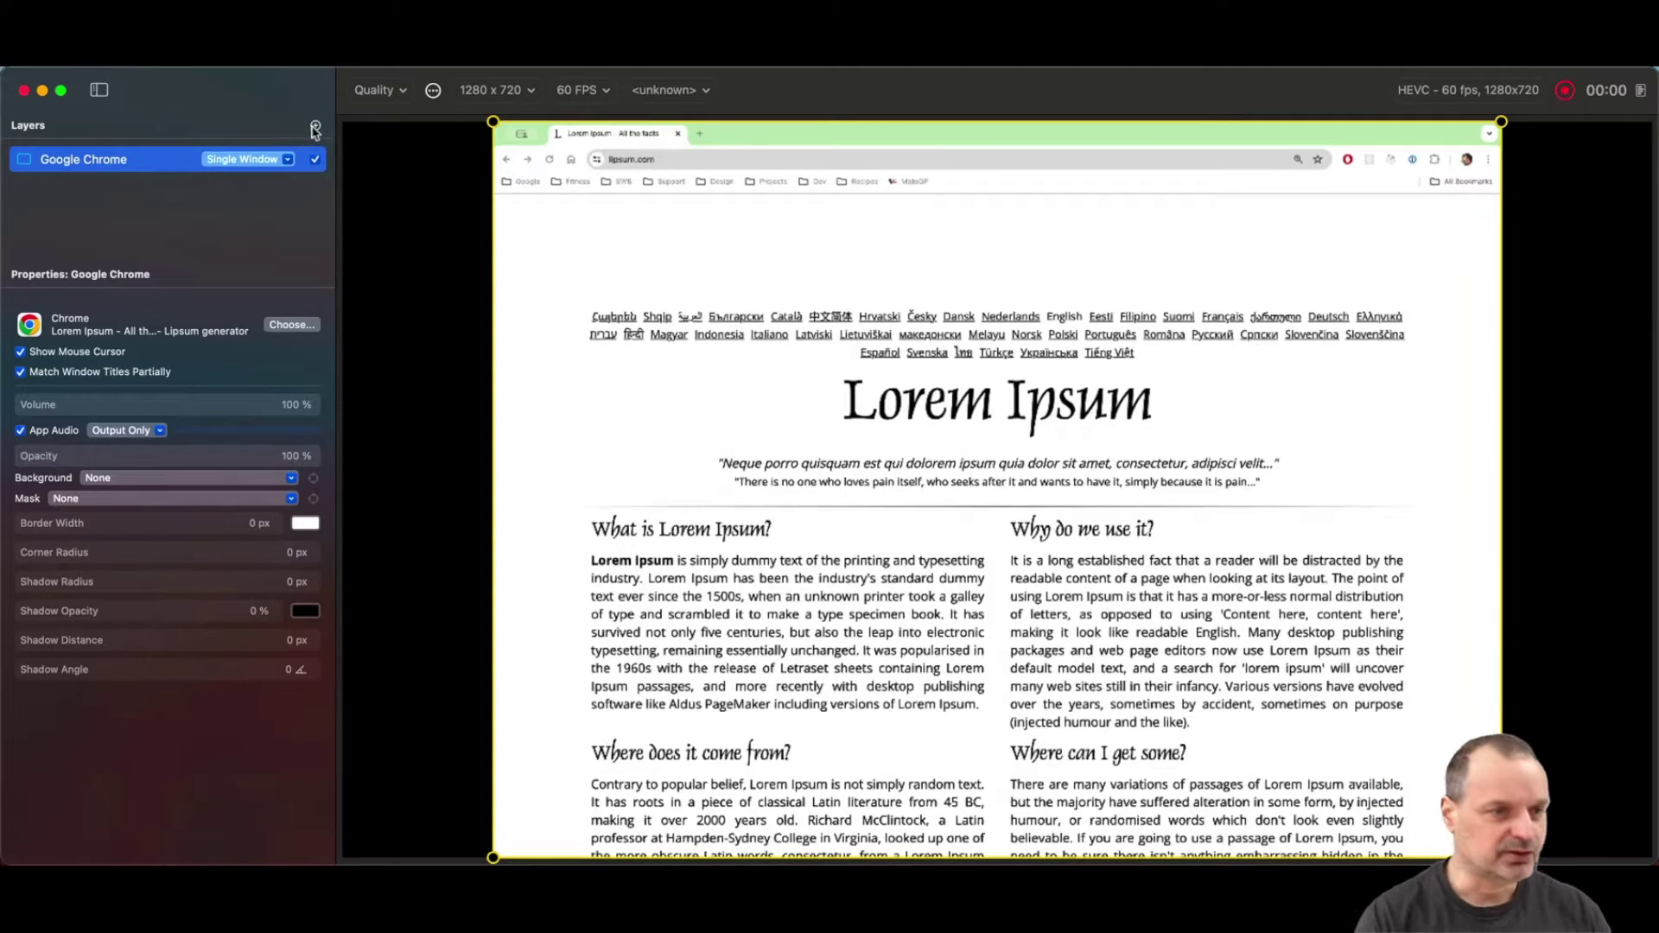
Step: Add a FaceTime camera Video layer, set output to 4k Screen 3840x2160, and select the Google Chrome layer
{"action": "left_click", "coordinate": [316, 129]}
{"action": "left_click", "coordinate": [518, 275]}
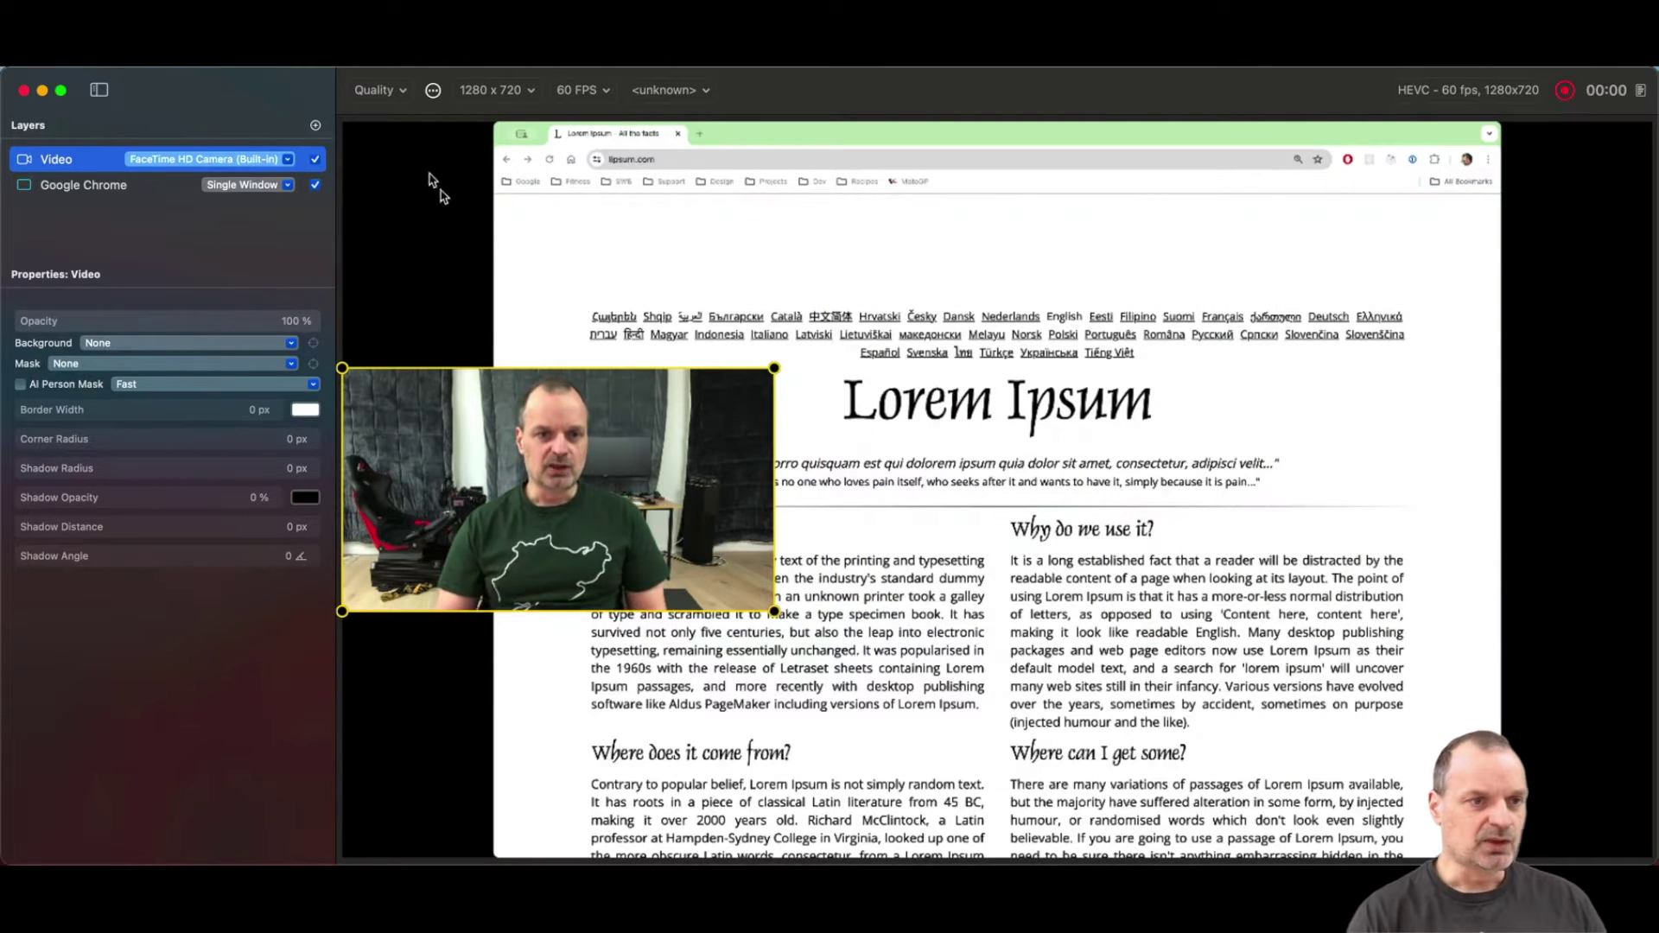
{"action": "left_click", "coordinate": [527, 91]}
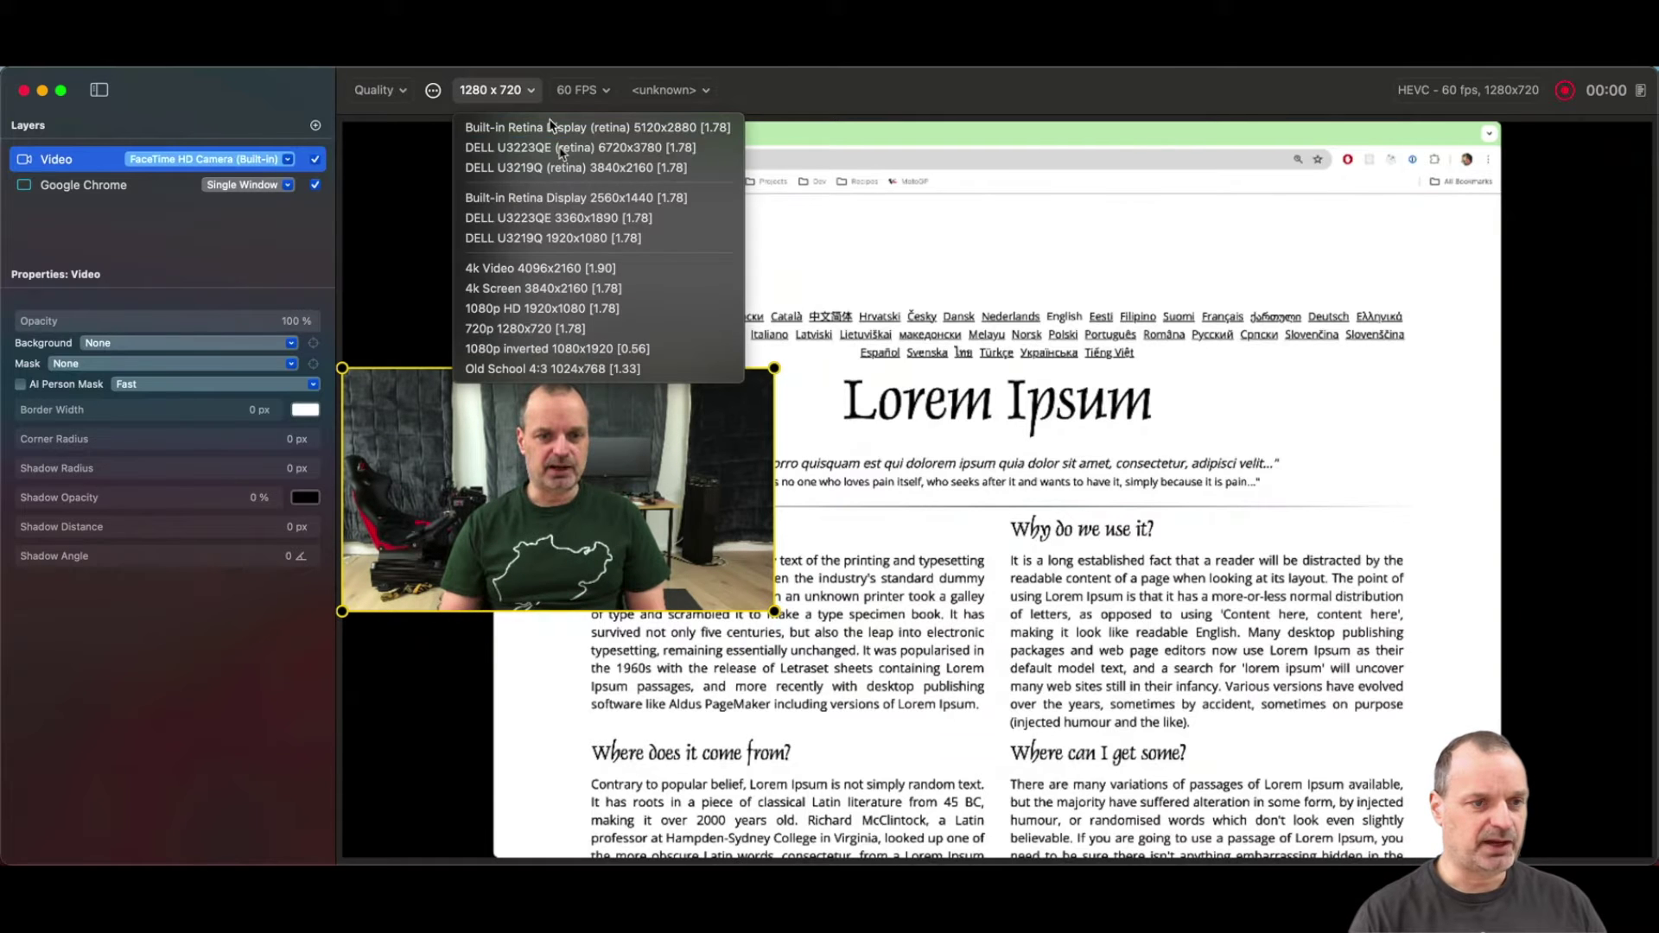
{"action": "left_click", "coordinate": [653, 294]}
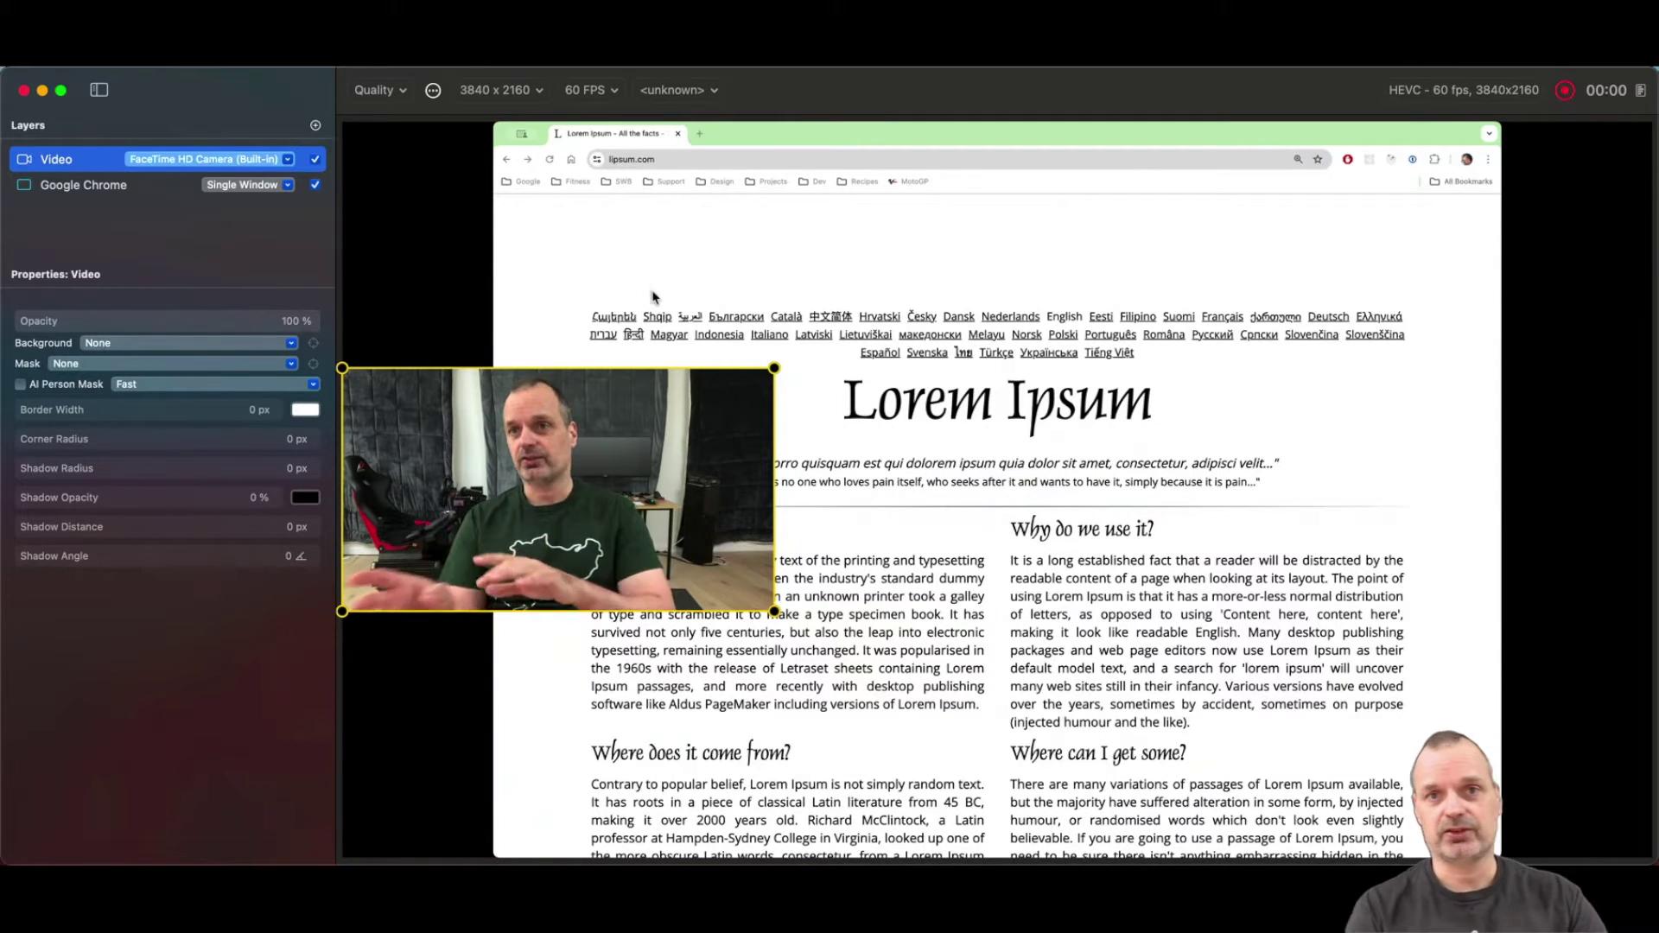
{"action": "left_click", "coordinate": [1199, 353]}
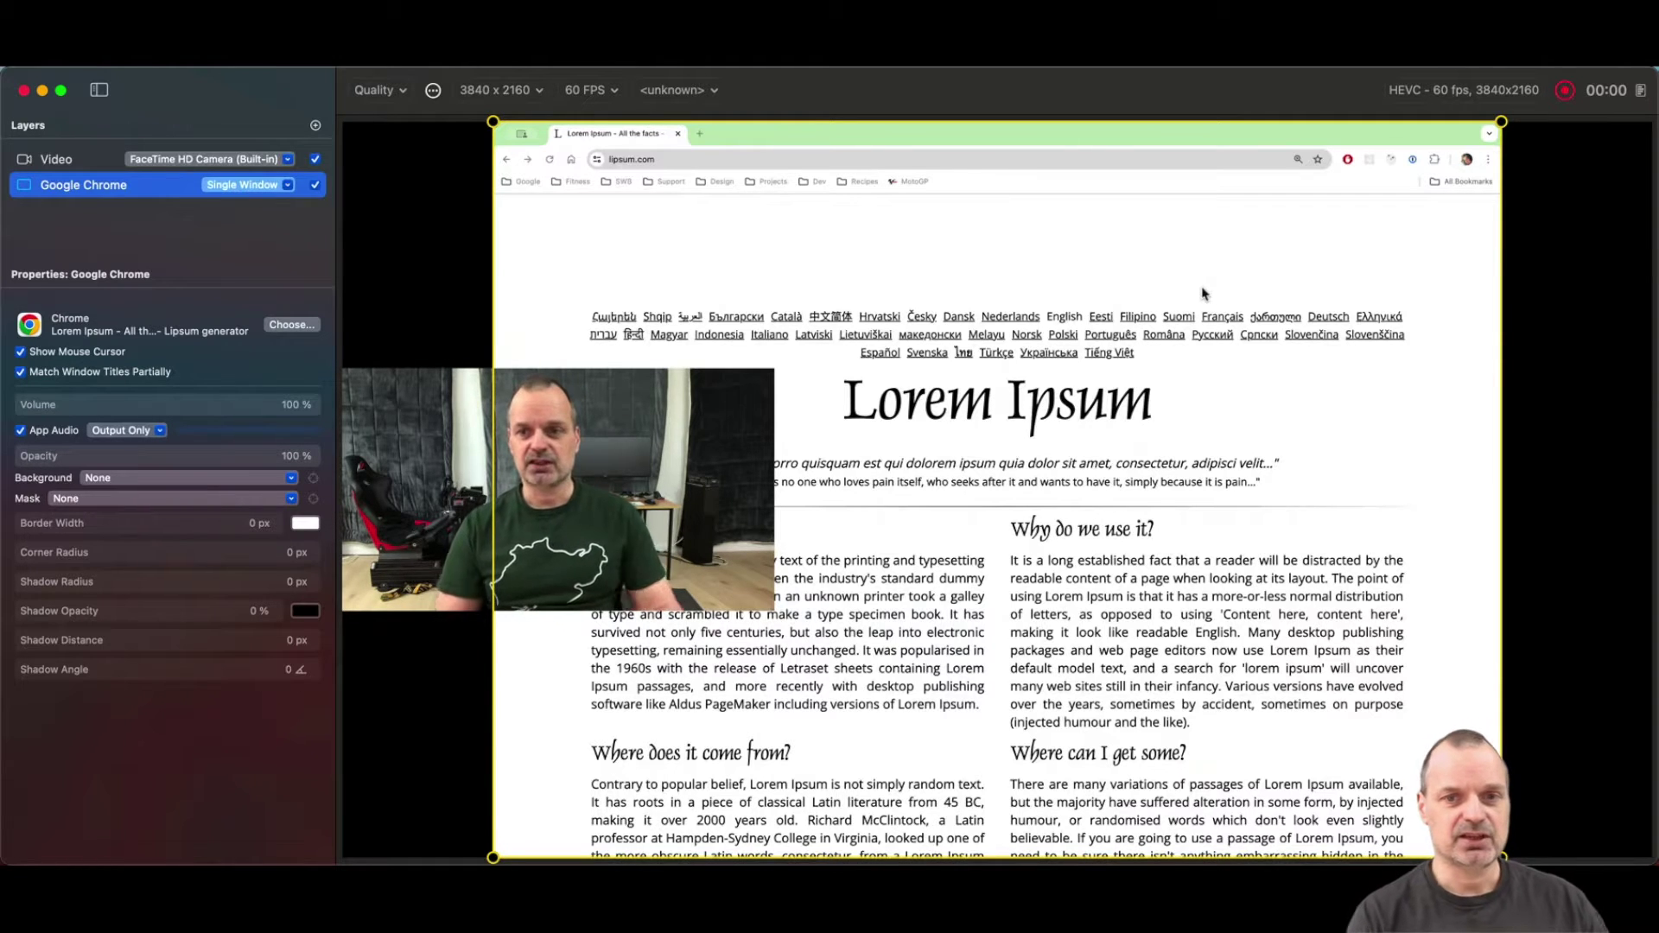
Step: Scale the HEVC output to 50% (1920x1080) and deselect the Google Chrome layer
{"action": "left_click", "coordinate": [1460, 91]}
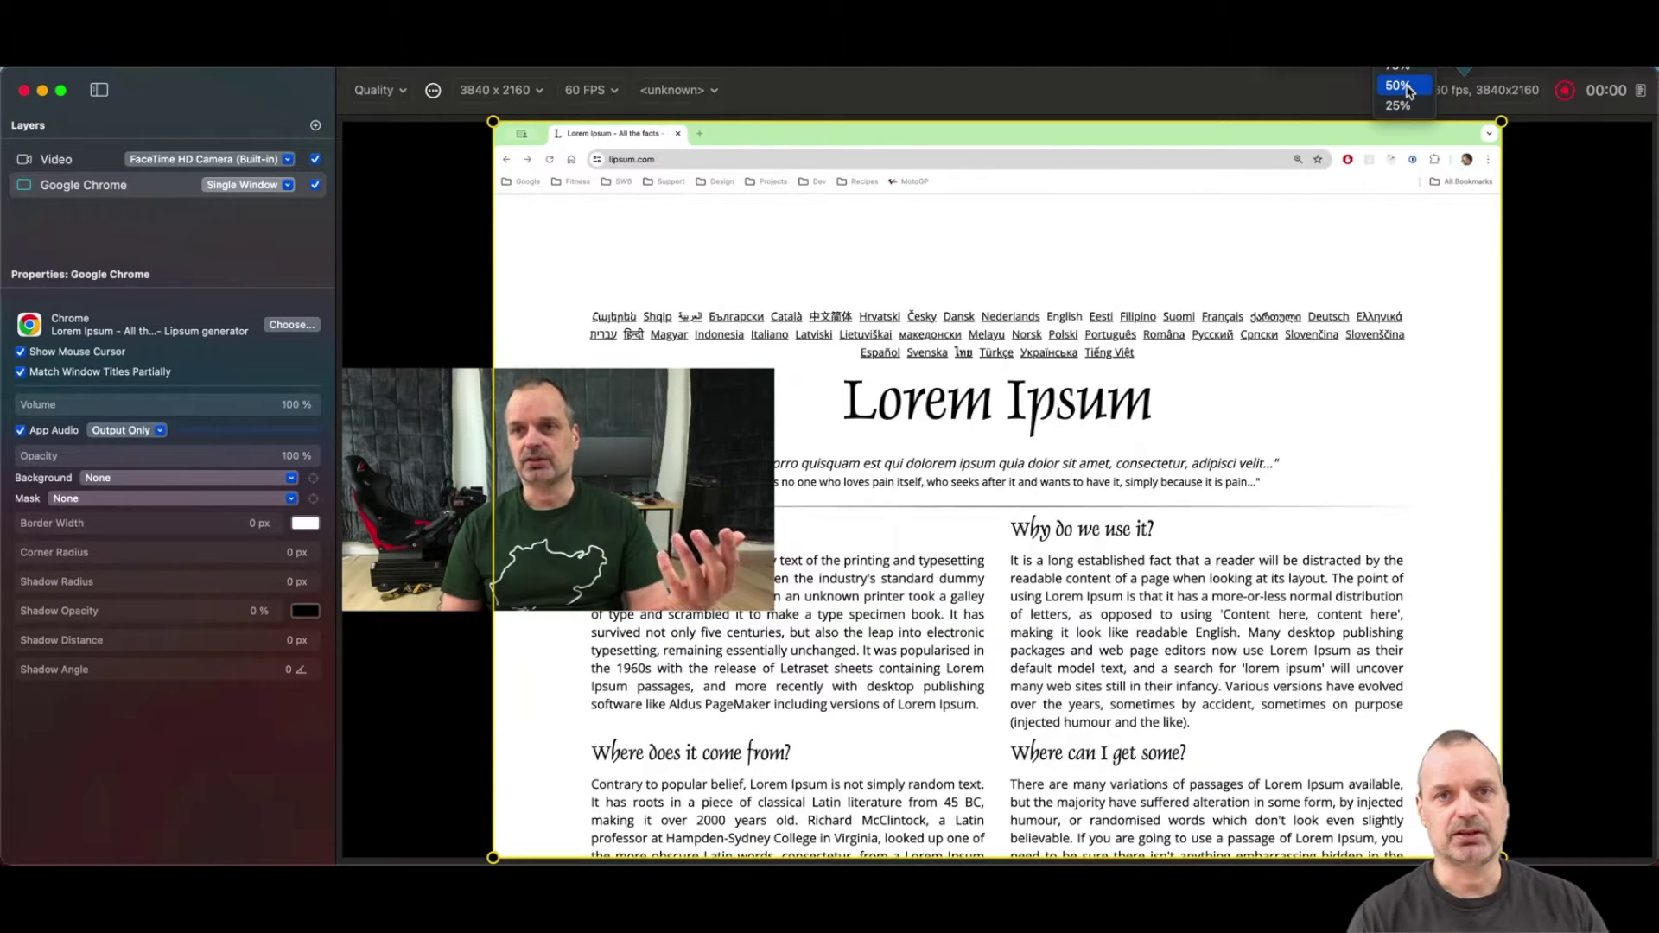
{"action": "left_click", "coordinate": [1404, 86]}
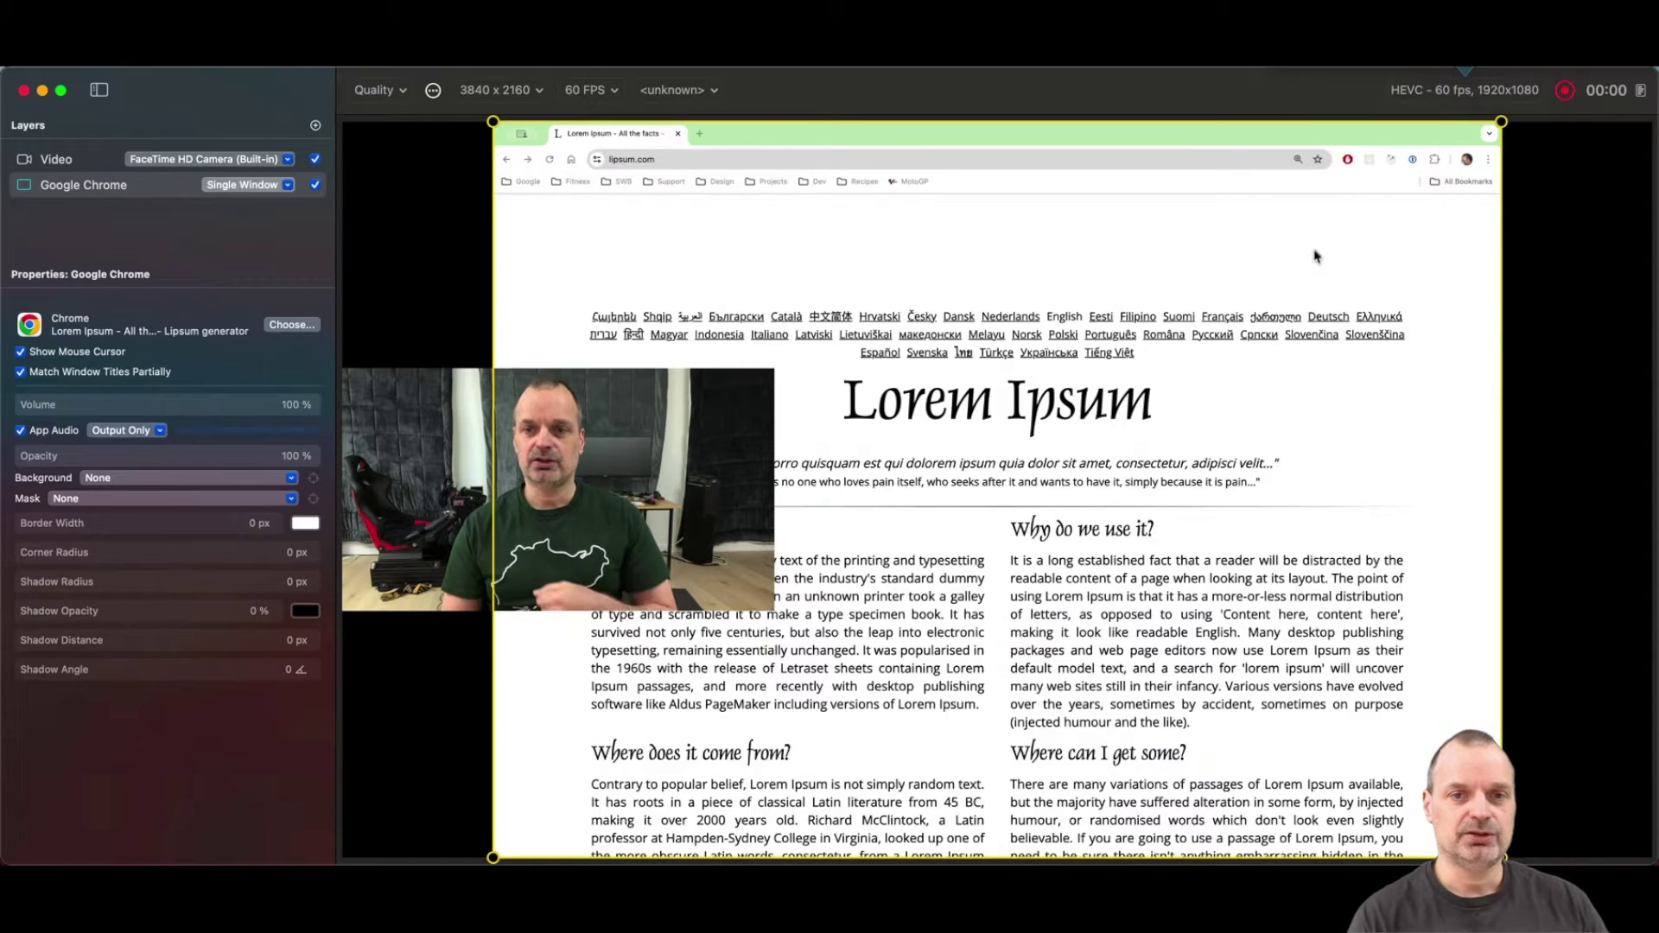
{"action": "key", "text": "Escape"}
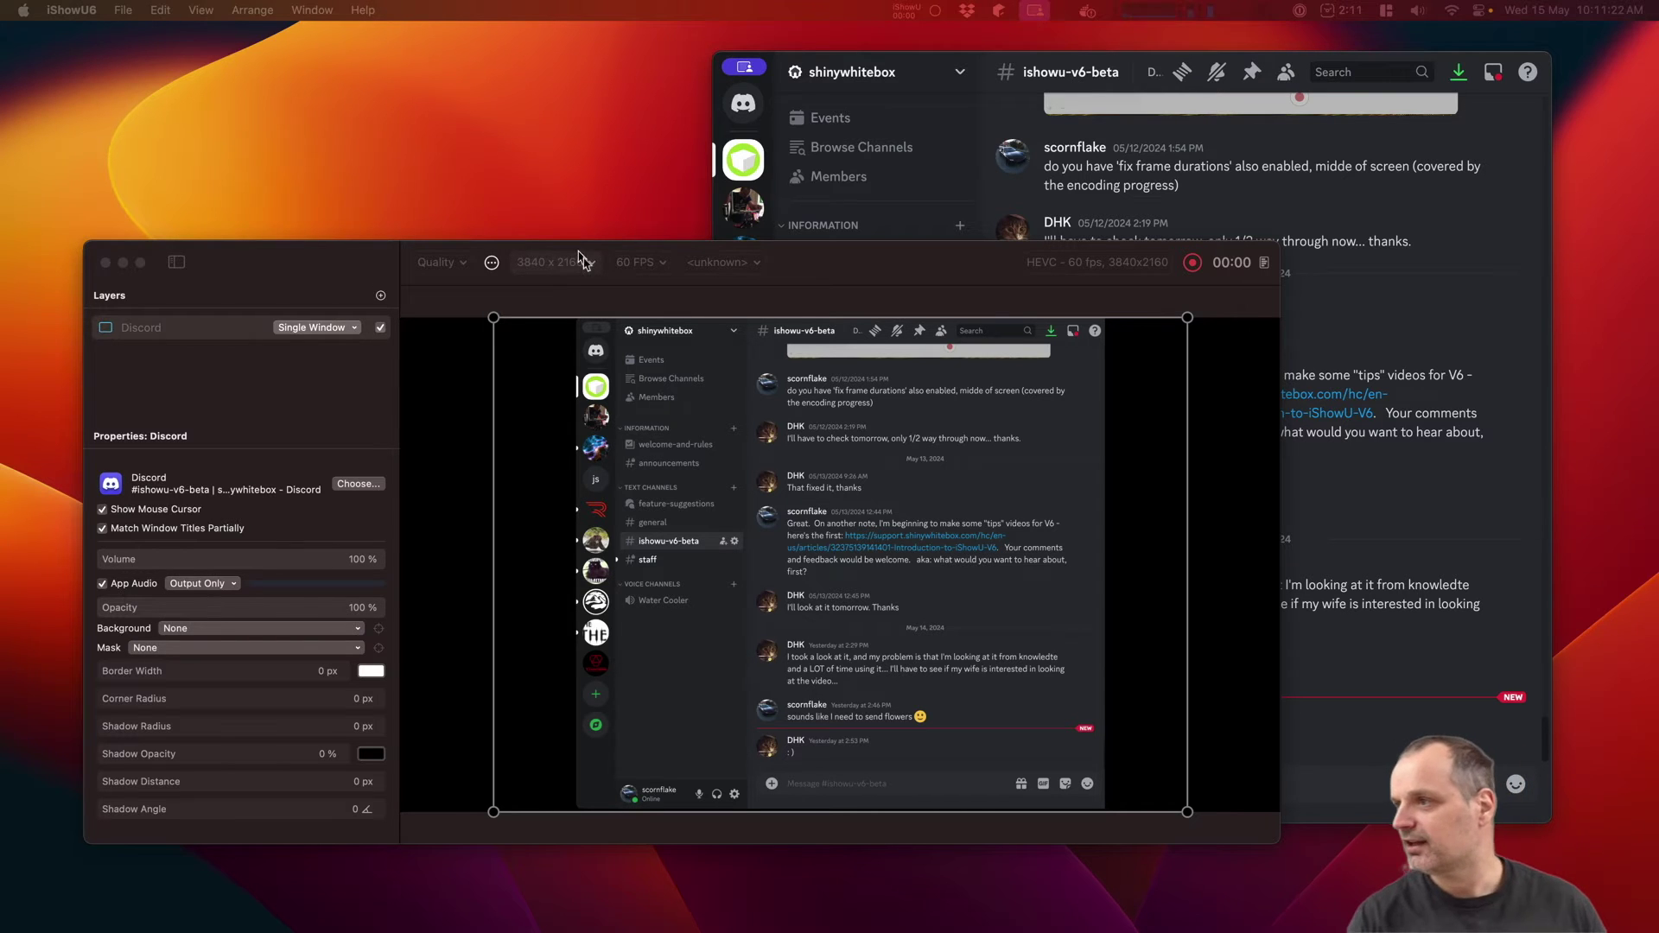
Step: Activate the iShowU window and open Preferences > General with Command-comma
{"action": "left_click", "coordinate": [351, 266]}
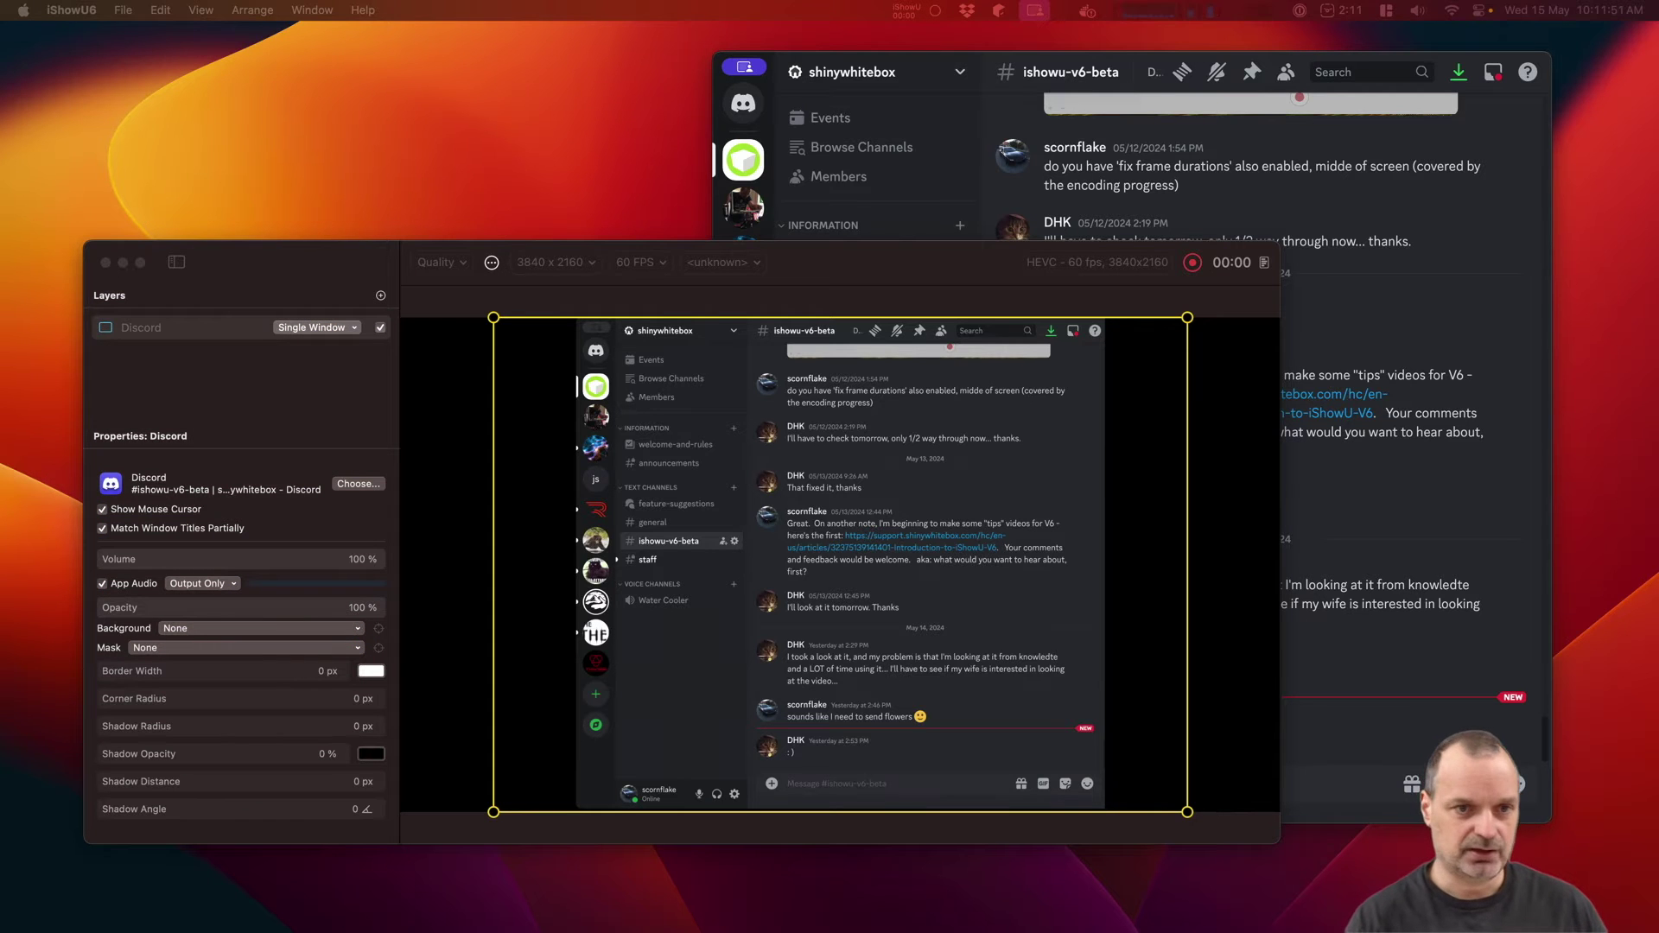
{"action": "key", "text": "super+comma"}
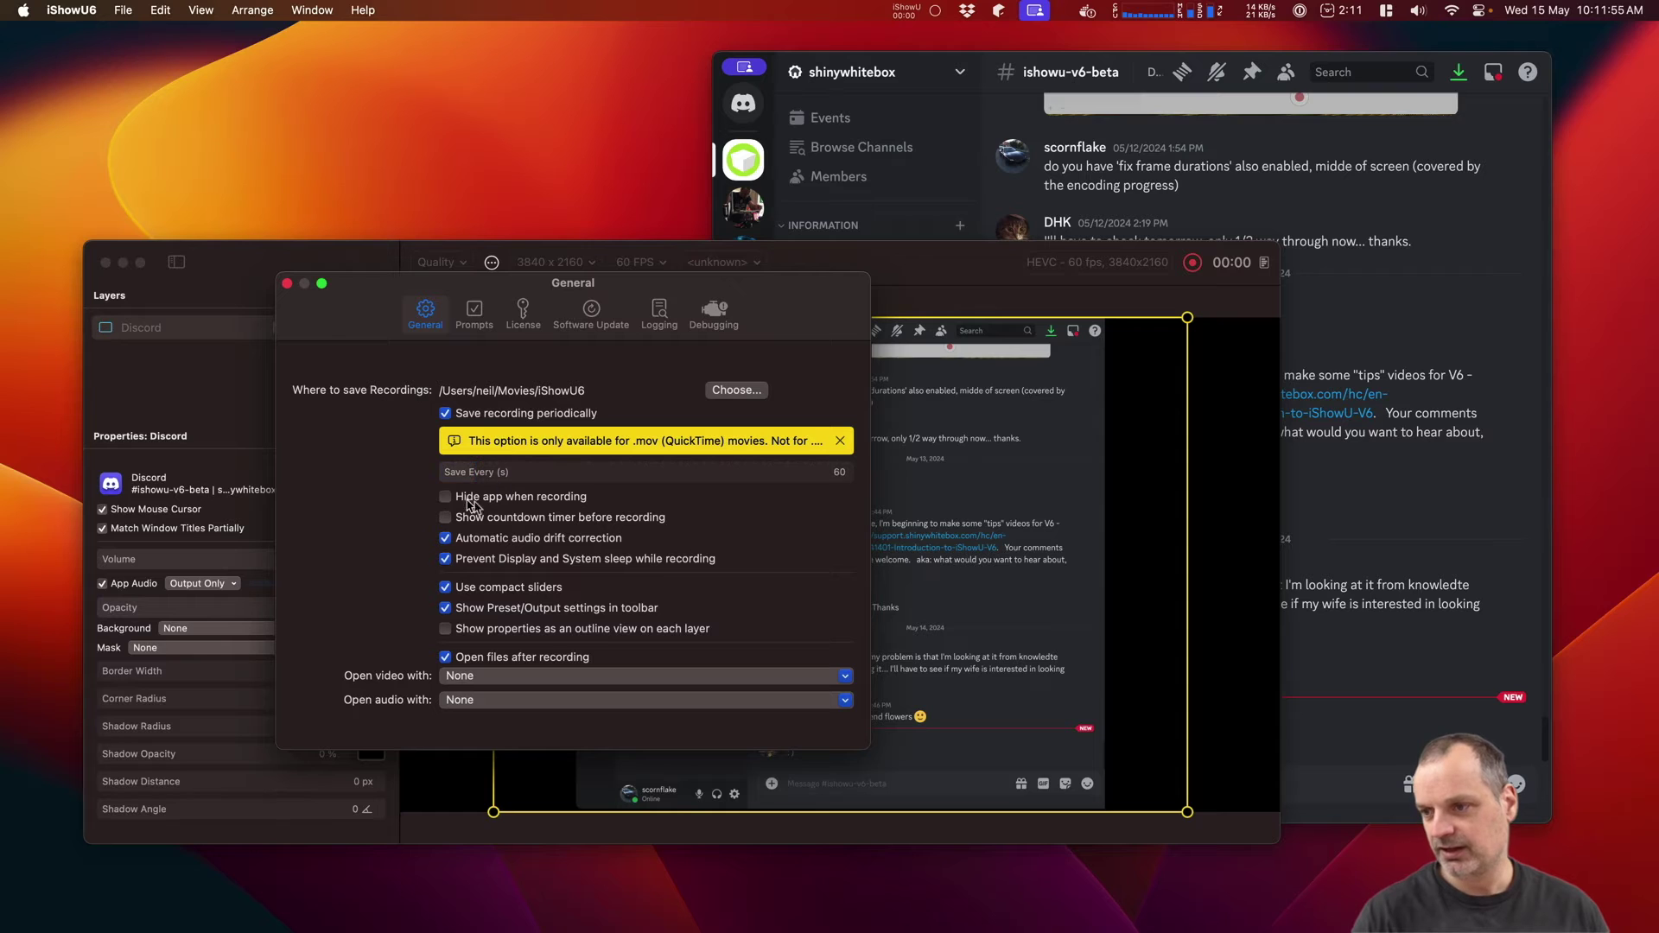
Step: Close Preferences, nudge the iShowU window down-left, and shrink the Discord window
{"action": "left_click", "coordinate": [287, 284]}
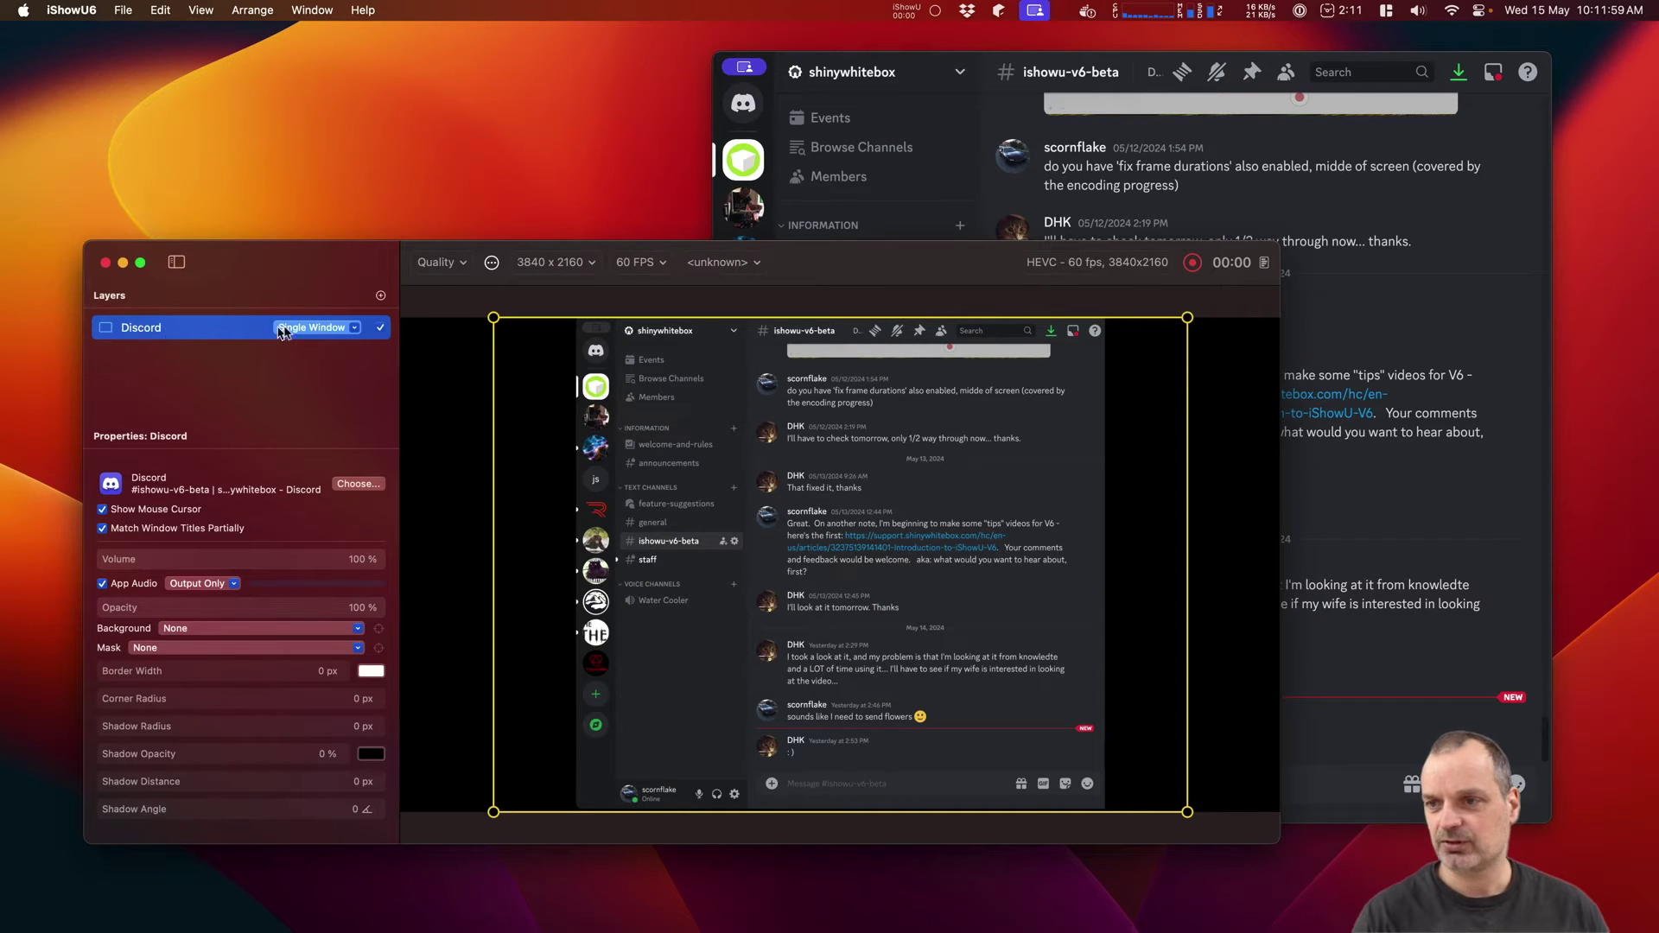
{"action": "left_click", "coordinate": [942, 86]}
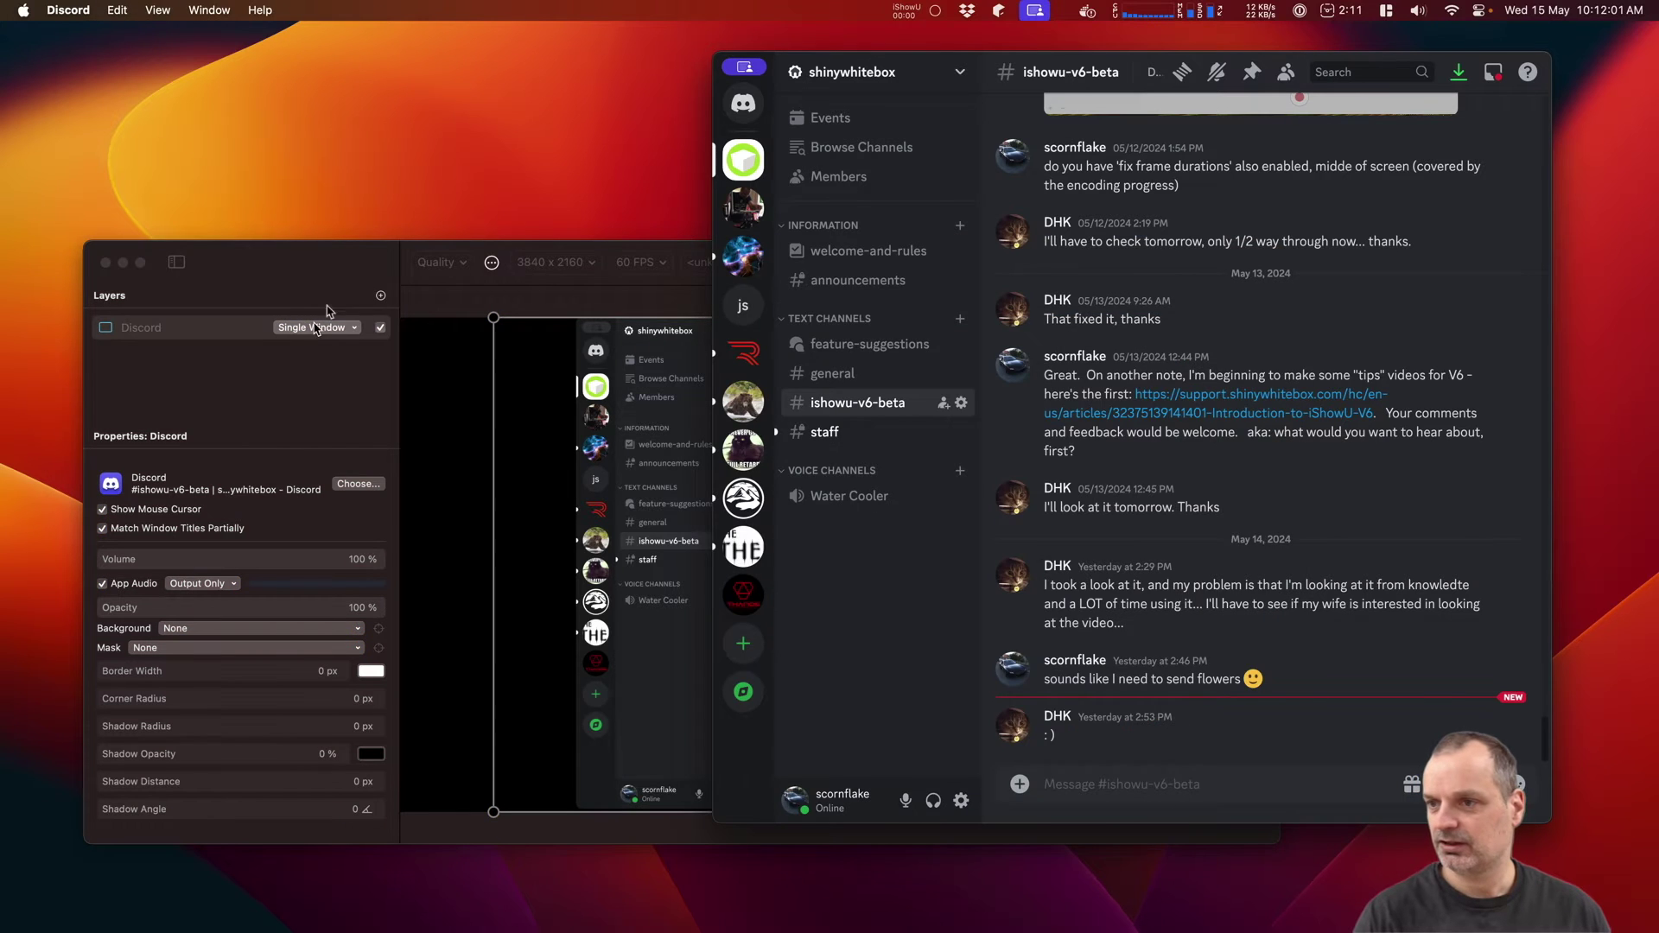
{"action": "left_click", "coordinate": [330, 313]}
{"action": "left_click_drag", "start_coordinate": [505, 341], "coordinate": [460, 351]}
{"action": "left_click", "coordinate": [1347, 746]}
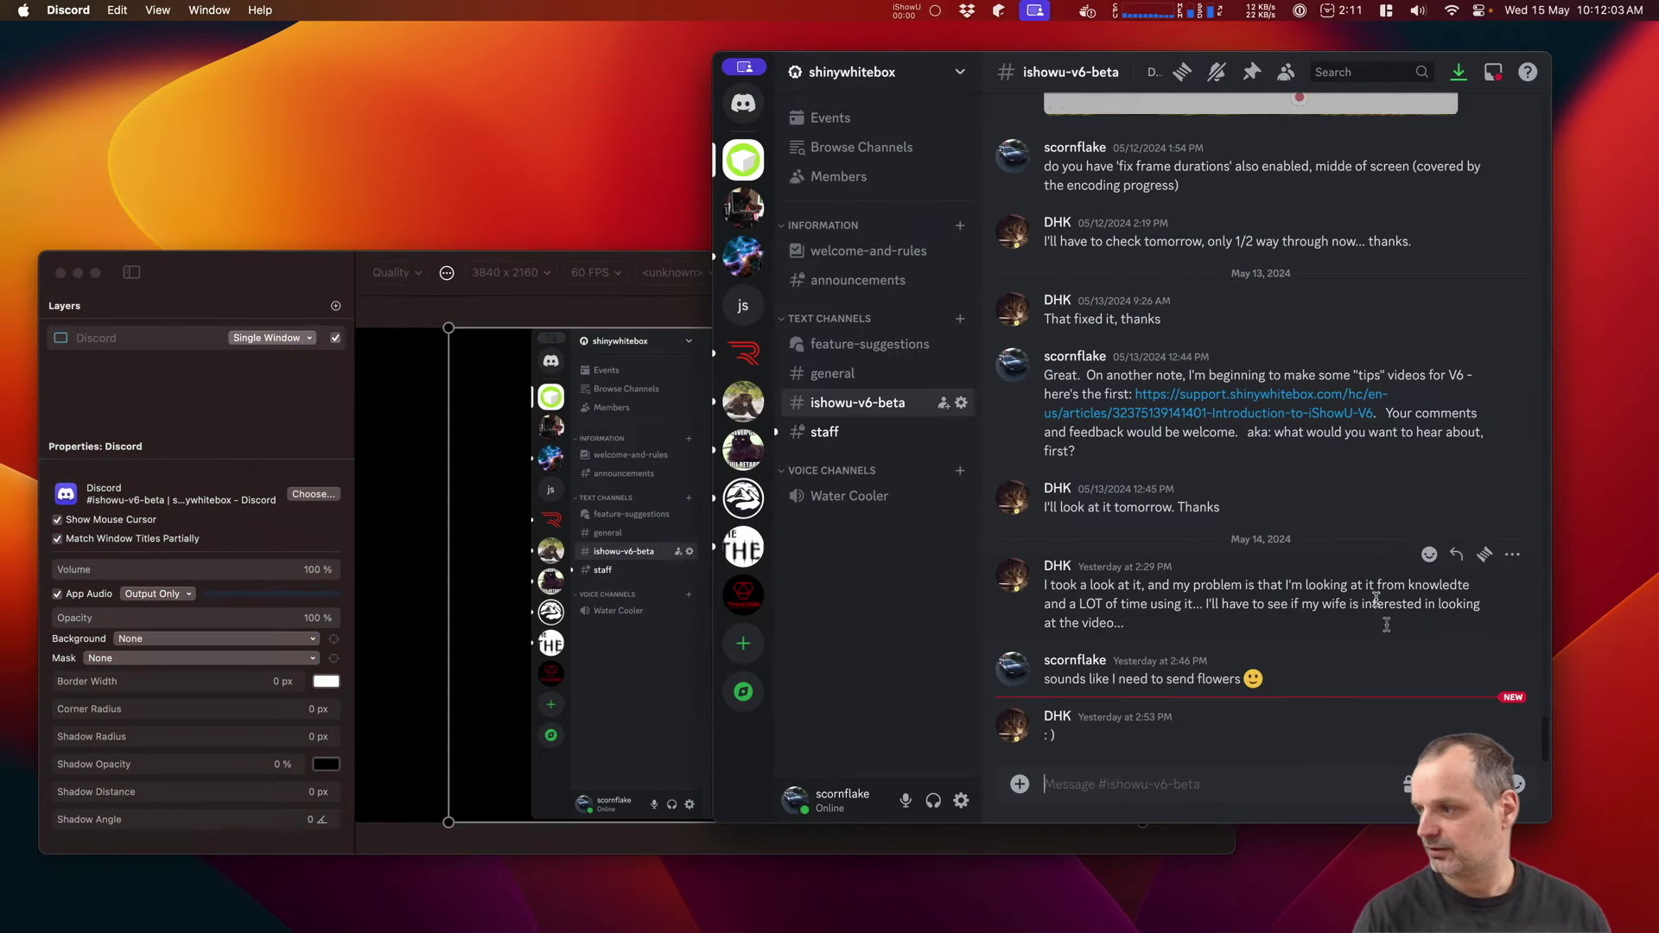
{"action": "left_click_drag", "start_coordinate": [715, 823], "coordinate": [741, 812]}
{"action": "left_click_drag", "start_coordinate": [1047, 817], "coordinate": [1091, 691]}
Step: With the Discord layer selected in the recorder, start recording the Discord window
{"action": "left_click", "coordinate": [1096, 743]}
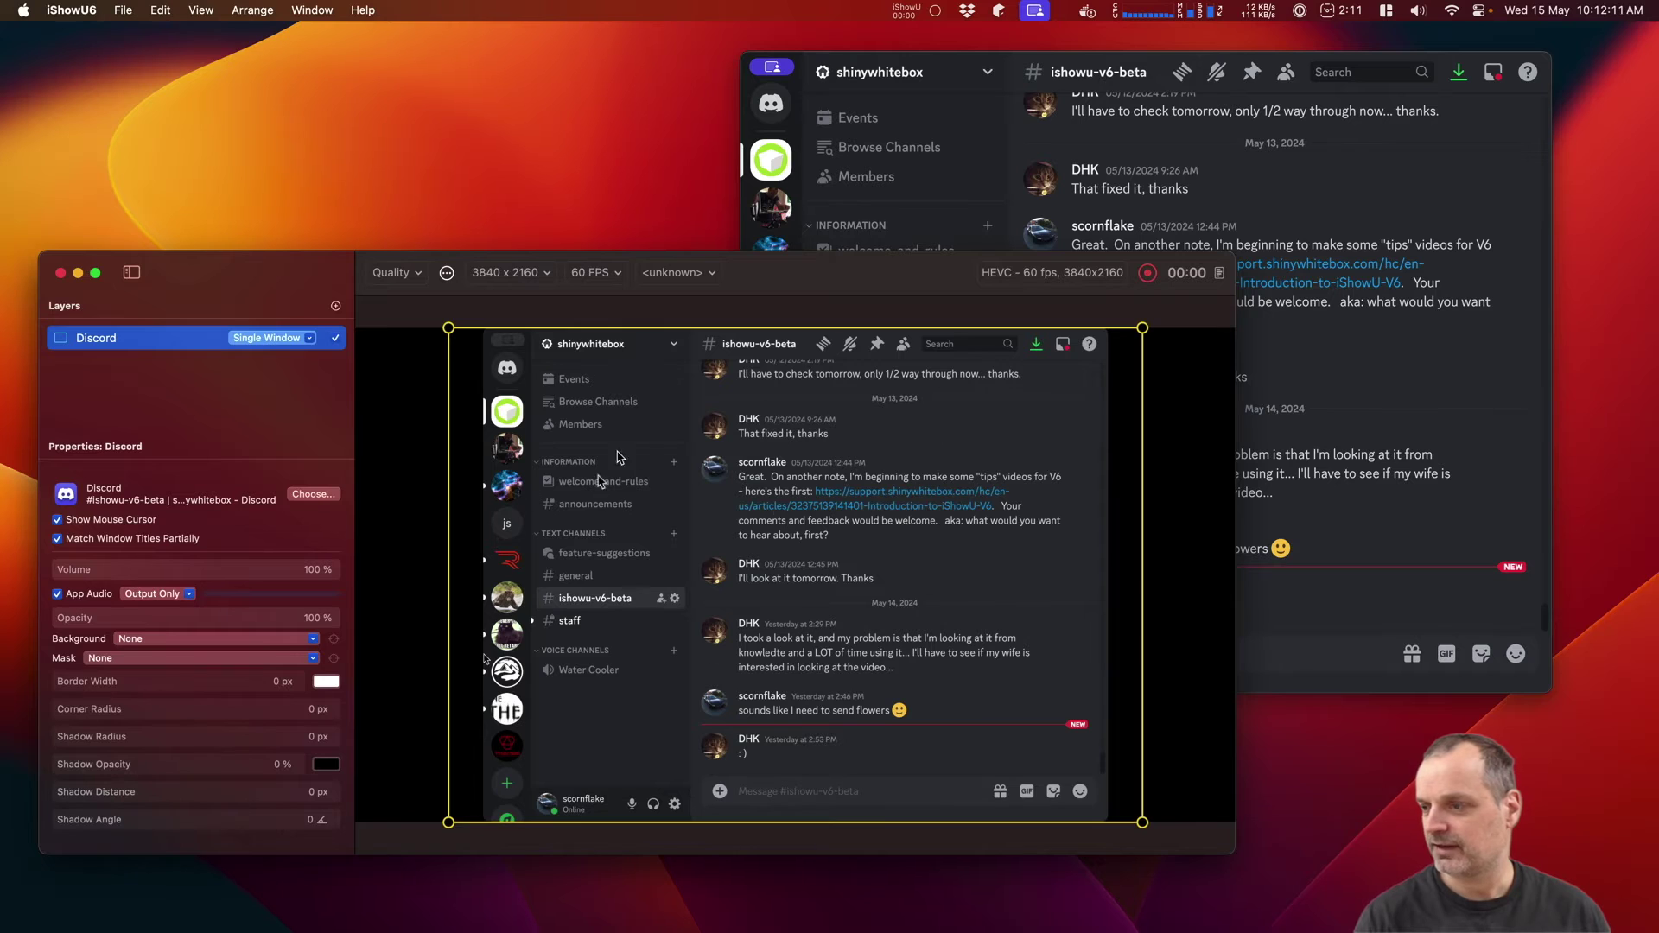
{"action": "left_click", "coordinate": [1417, 434]}
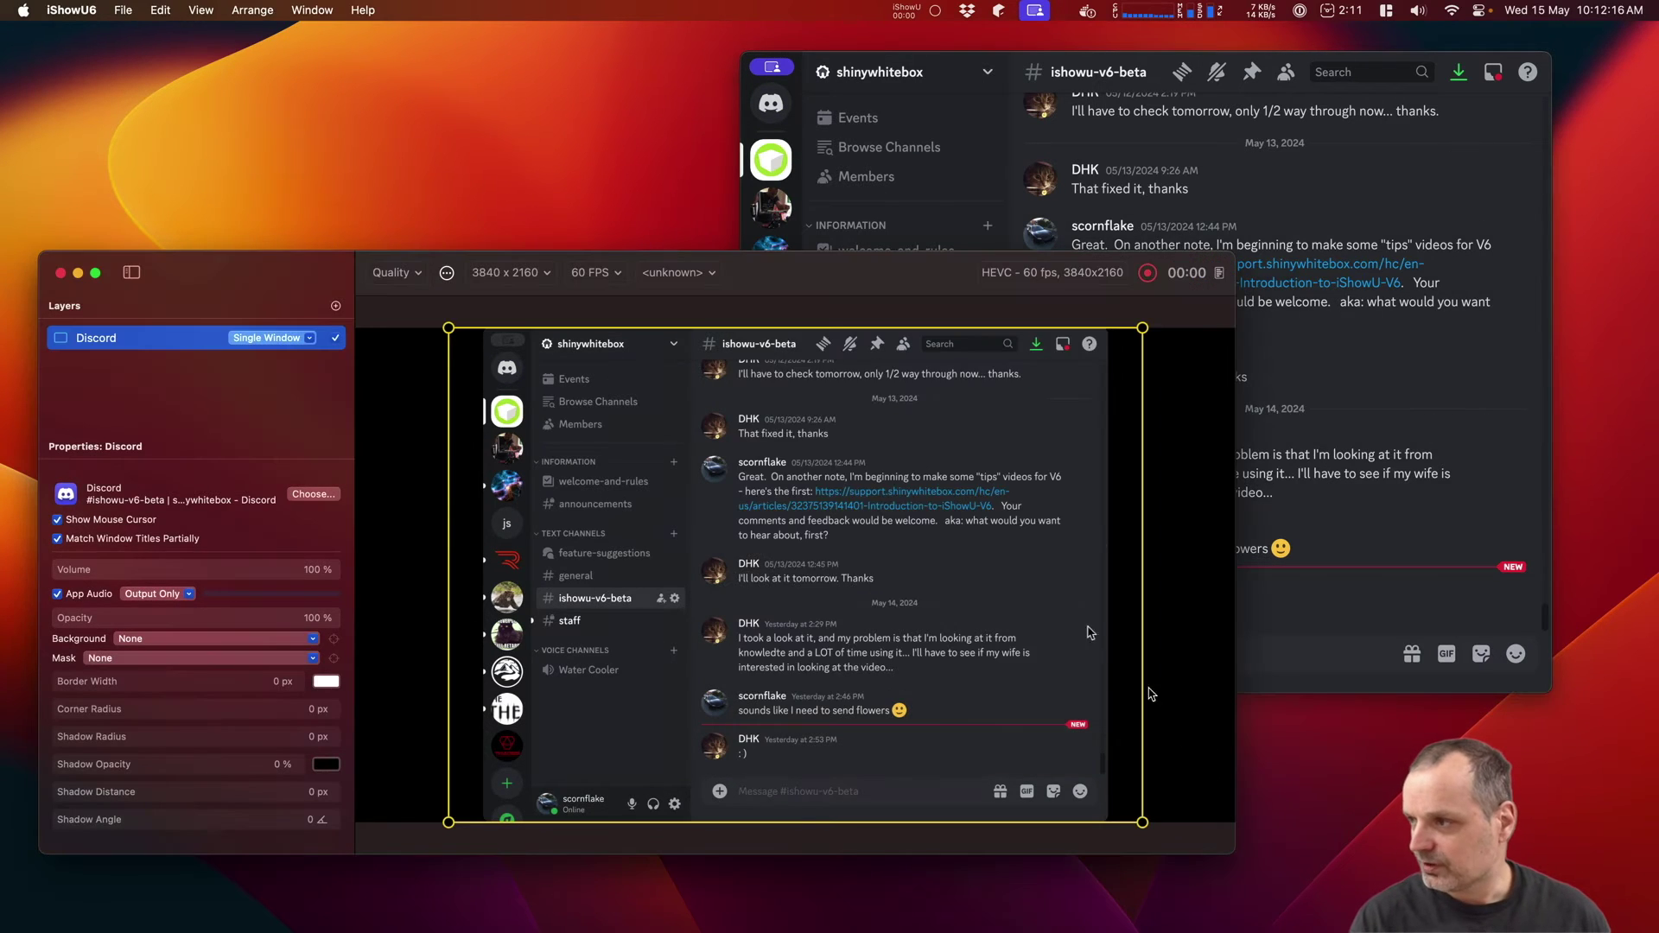
{"action": "left_click", "coordinate": [1093, 725]}
{"action": "left_click", "coordinate": [1149, 273]}
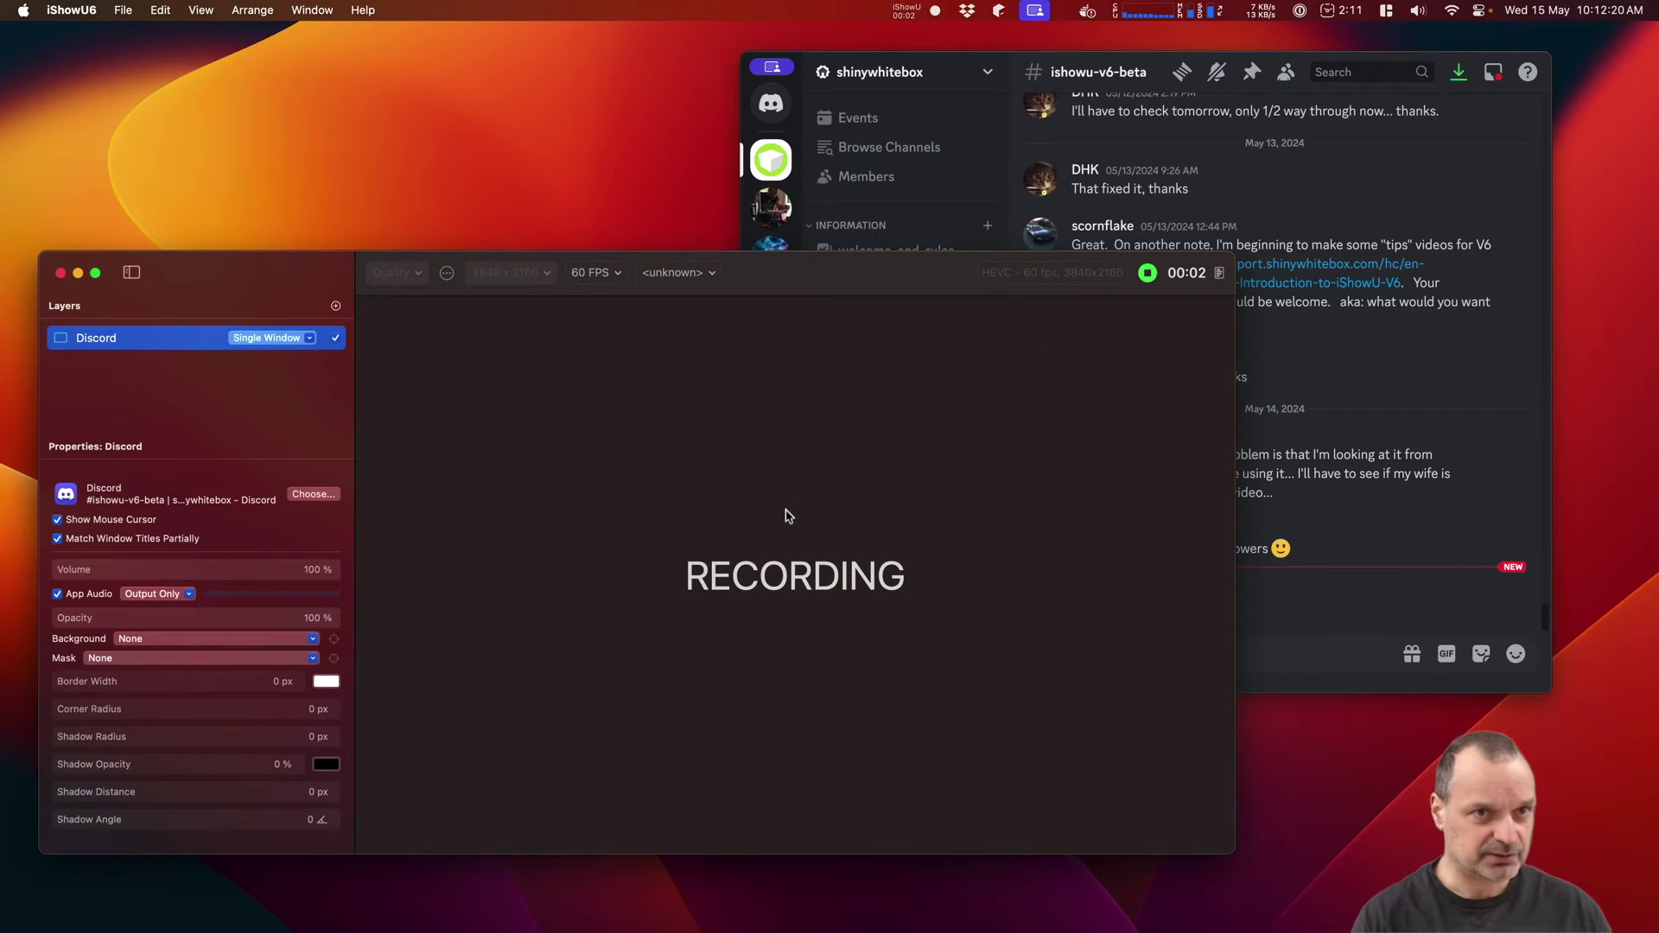
Step: Stop the recording and close the Recording 39.txt log window
{"action": "left_click", "coordinate": [1147, 273]}
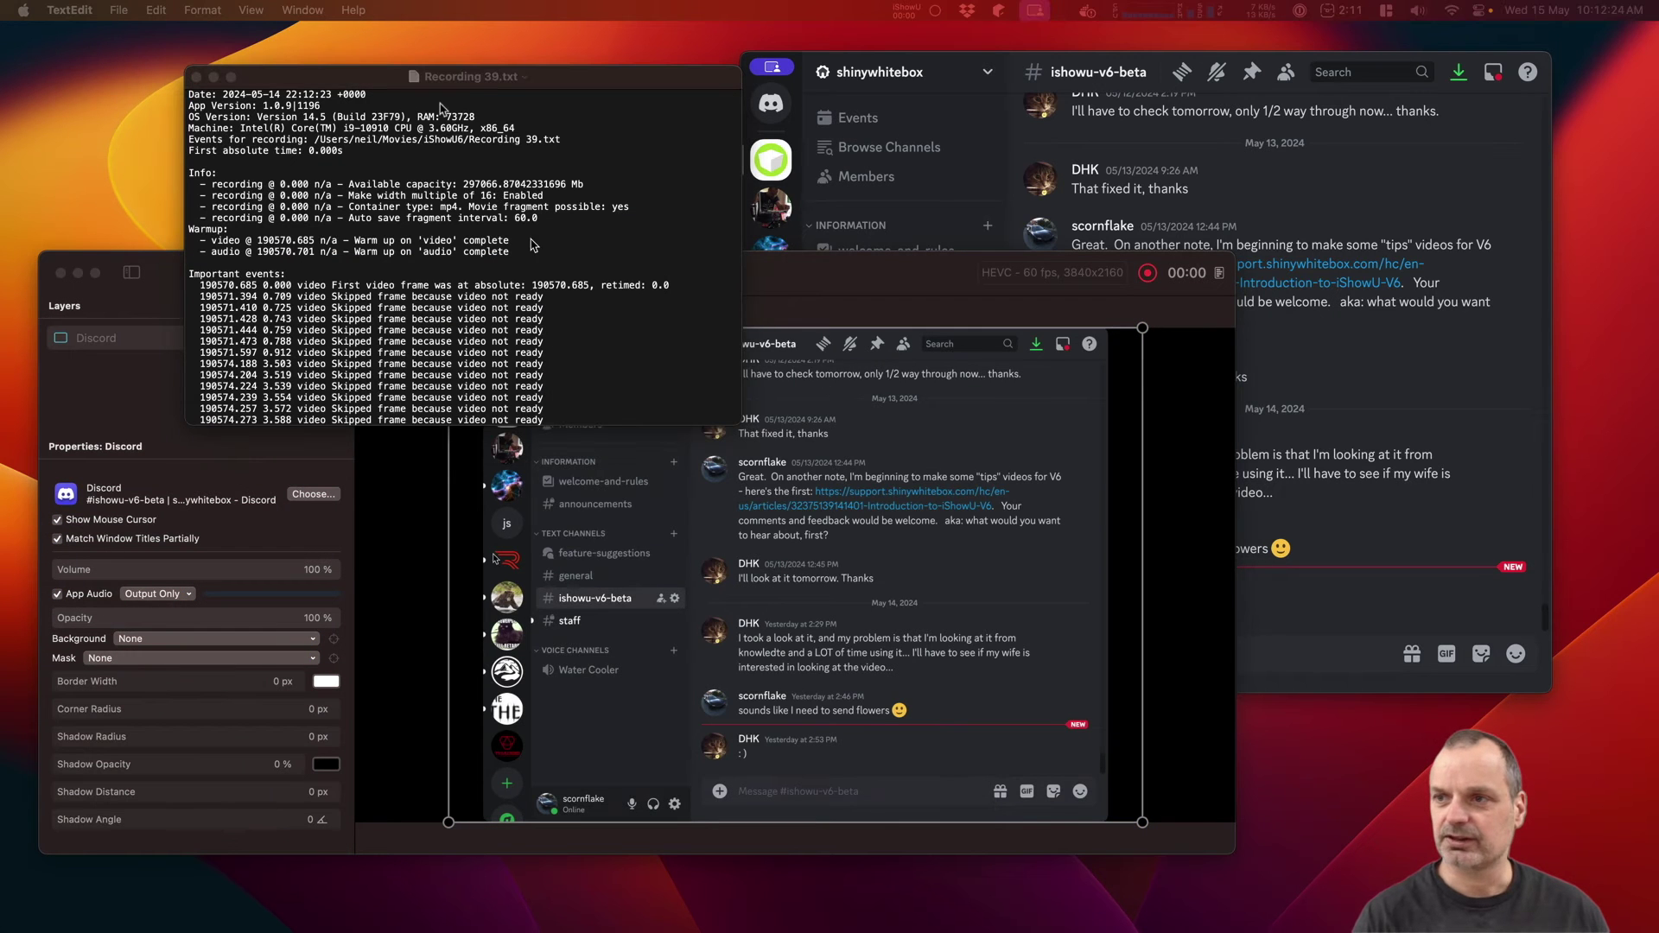
{"action": "left_click", "coordinate": [197, 77]}
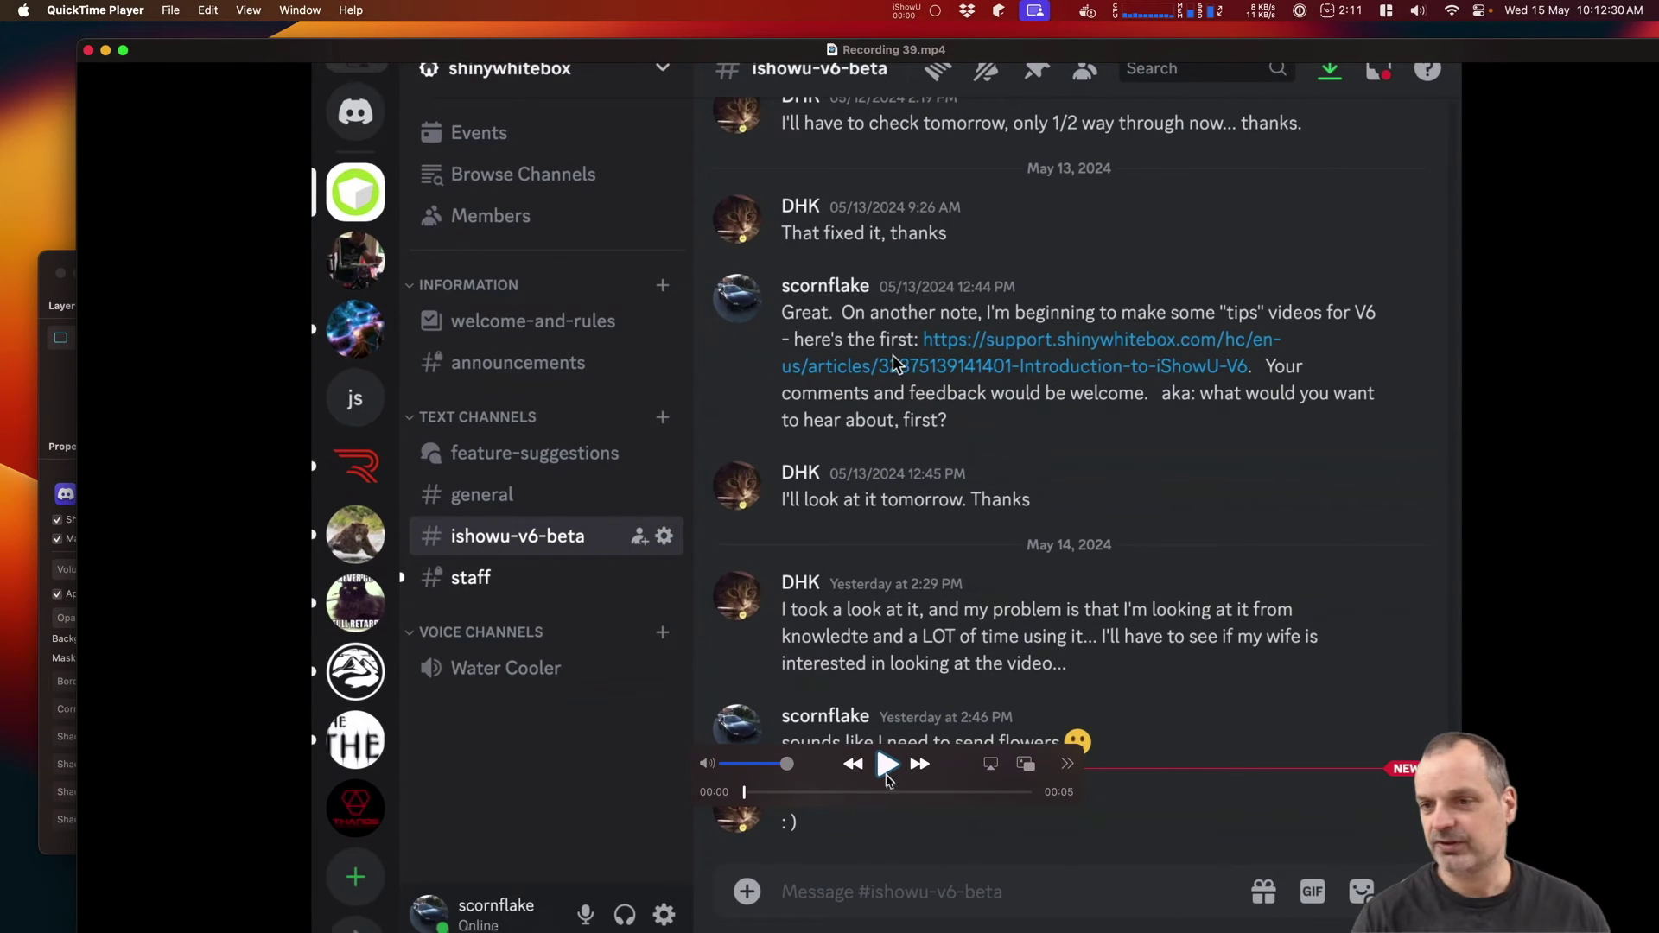
Step: Play Recording 39.mp4 in QuickTime Player up to about 00:02, then pause it
{"action": "left_click_drag", "start_coordinate": [188, 57], "coordinate": [187, 736]}
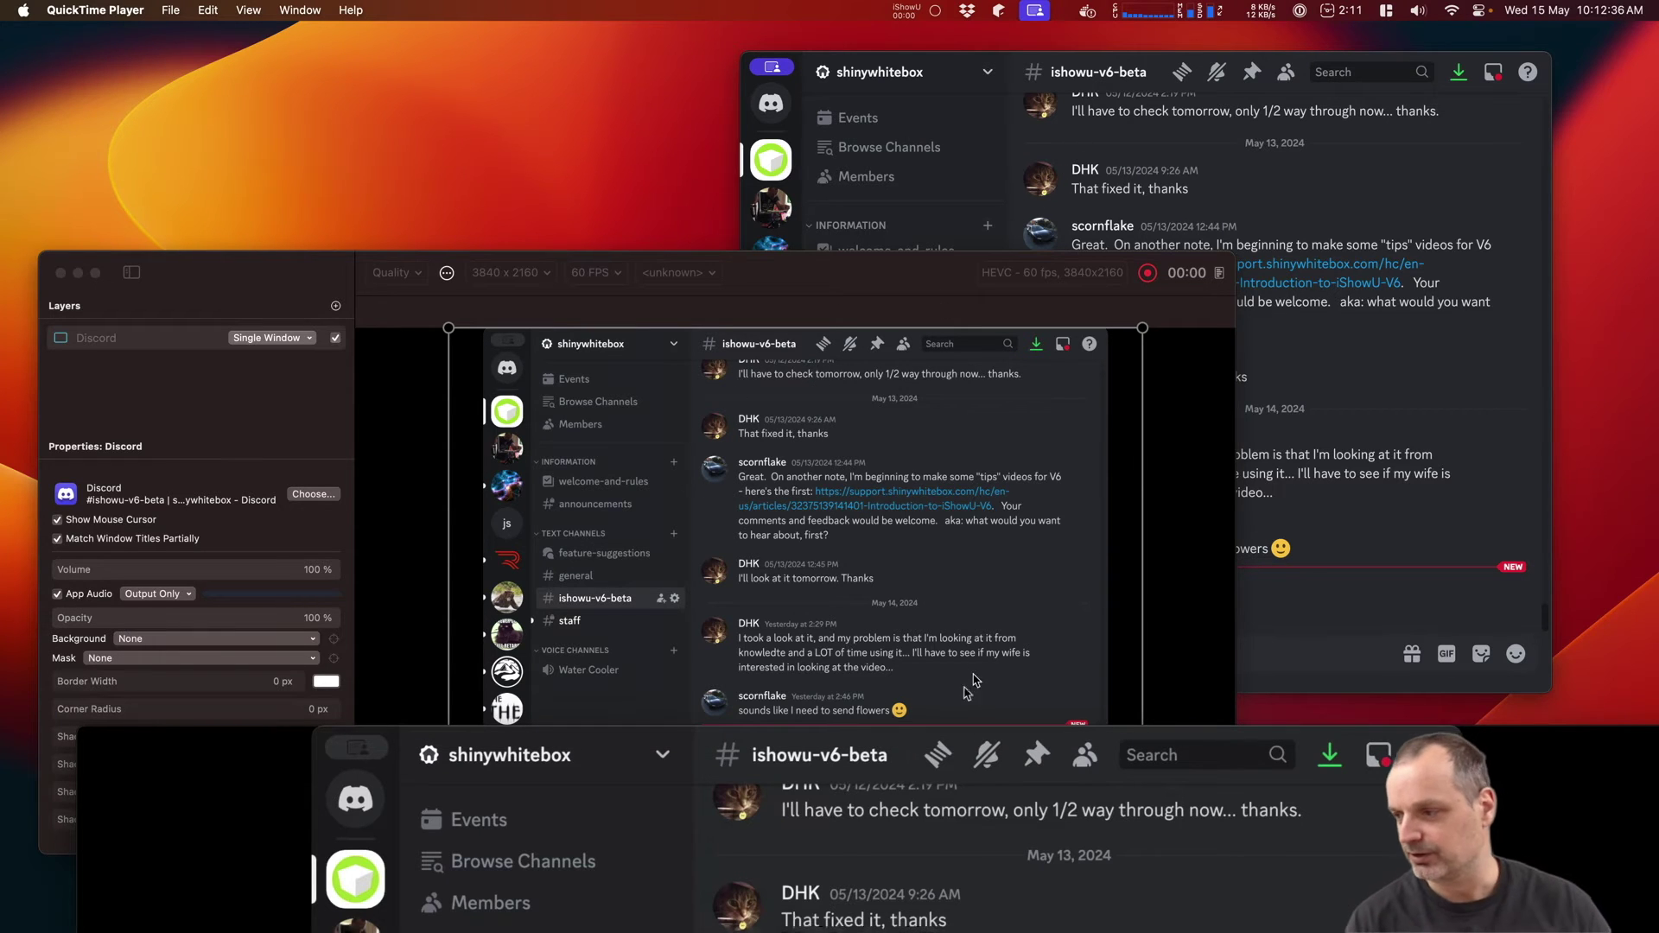
{"action": "left_click_drag", "start_coordinate": [302, 744], "coordinate": [254, 95]}
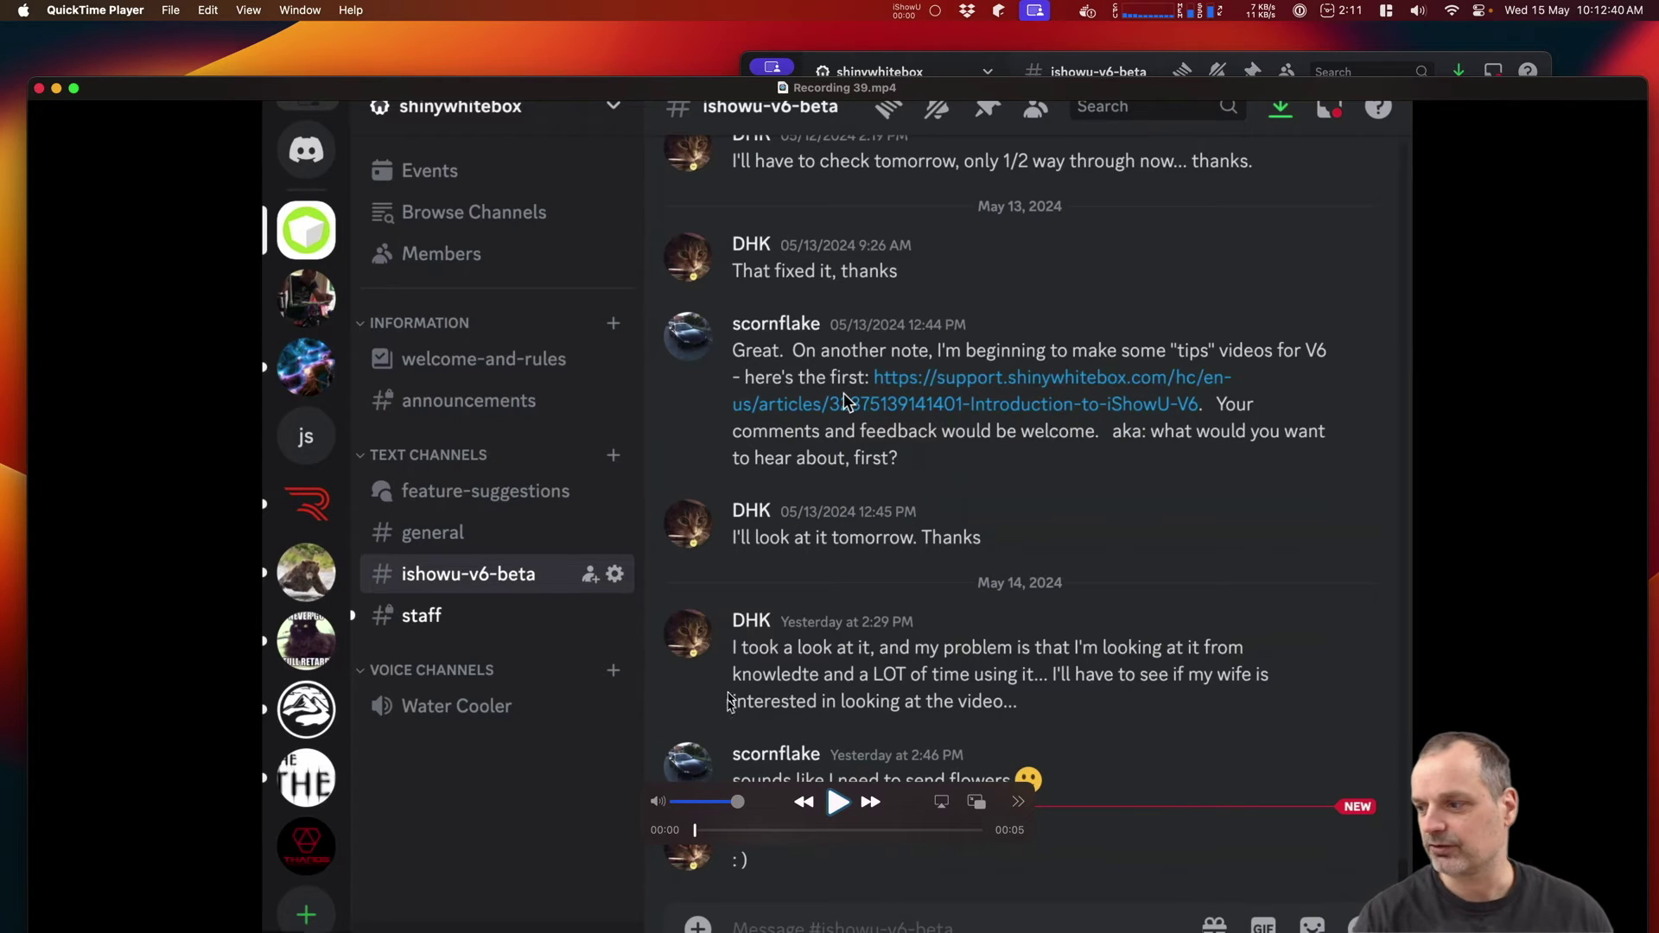
{"action": "left_click", "coordinate": [838, 804]}
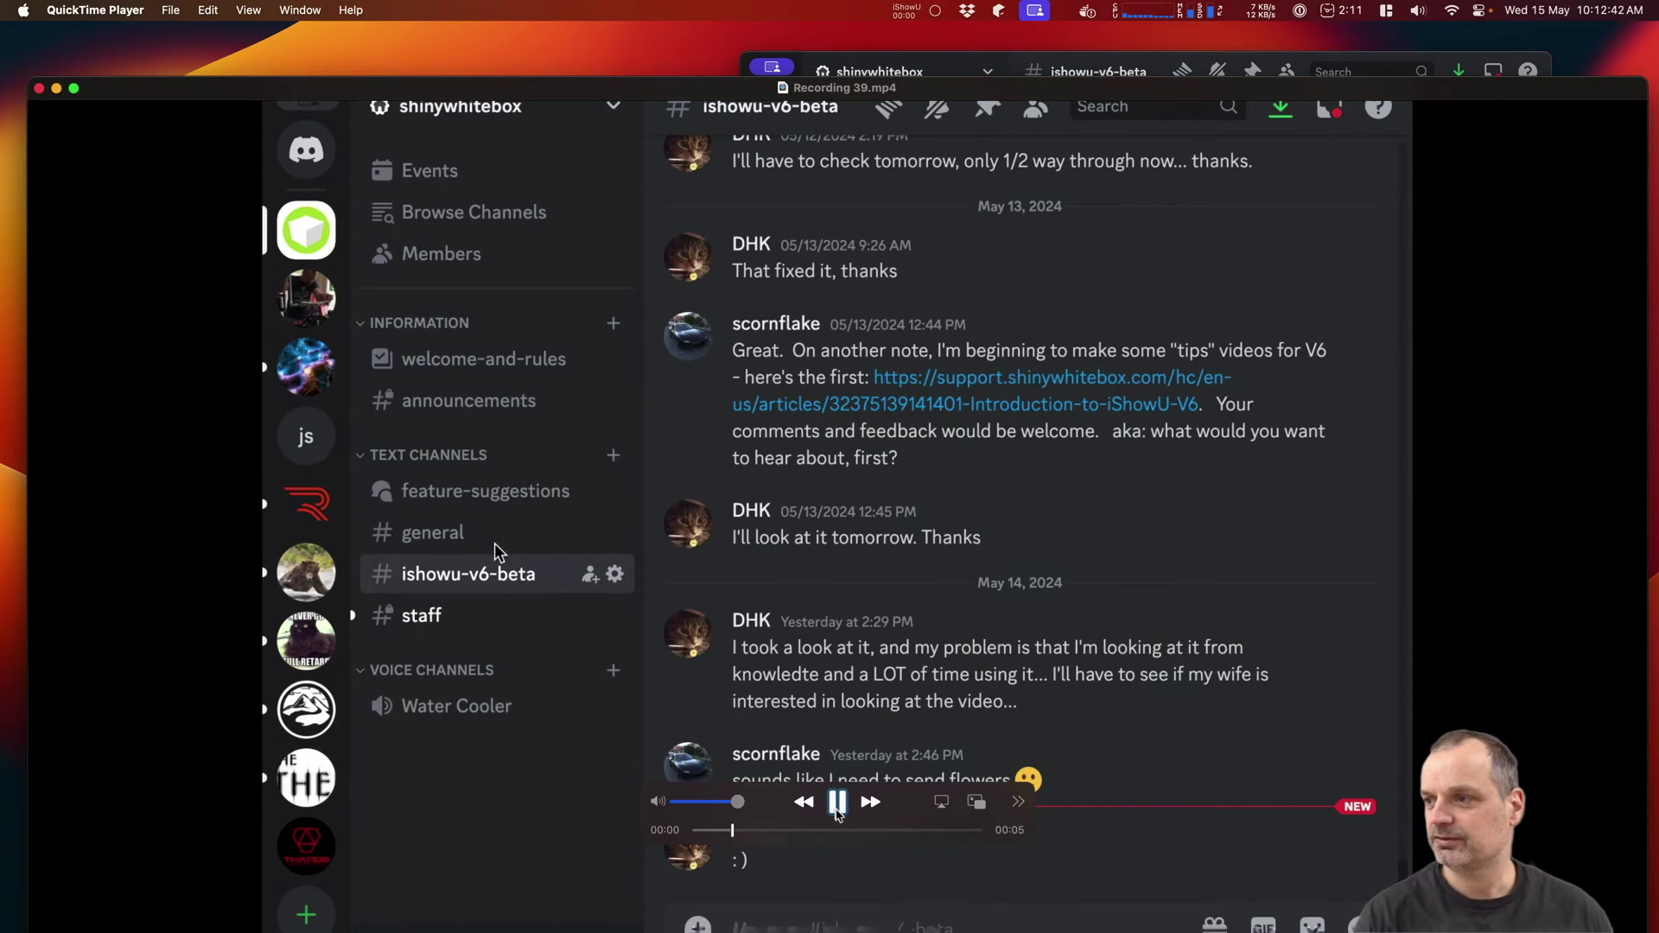
{"action": "key", "text": "space"}
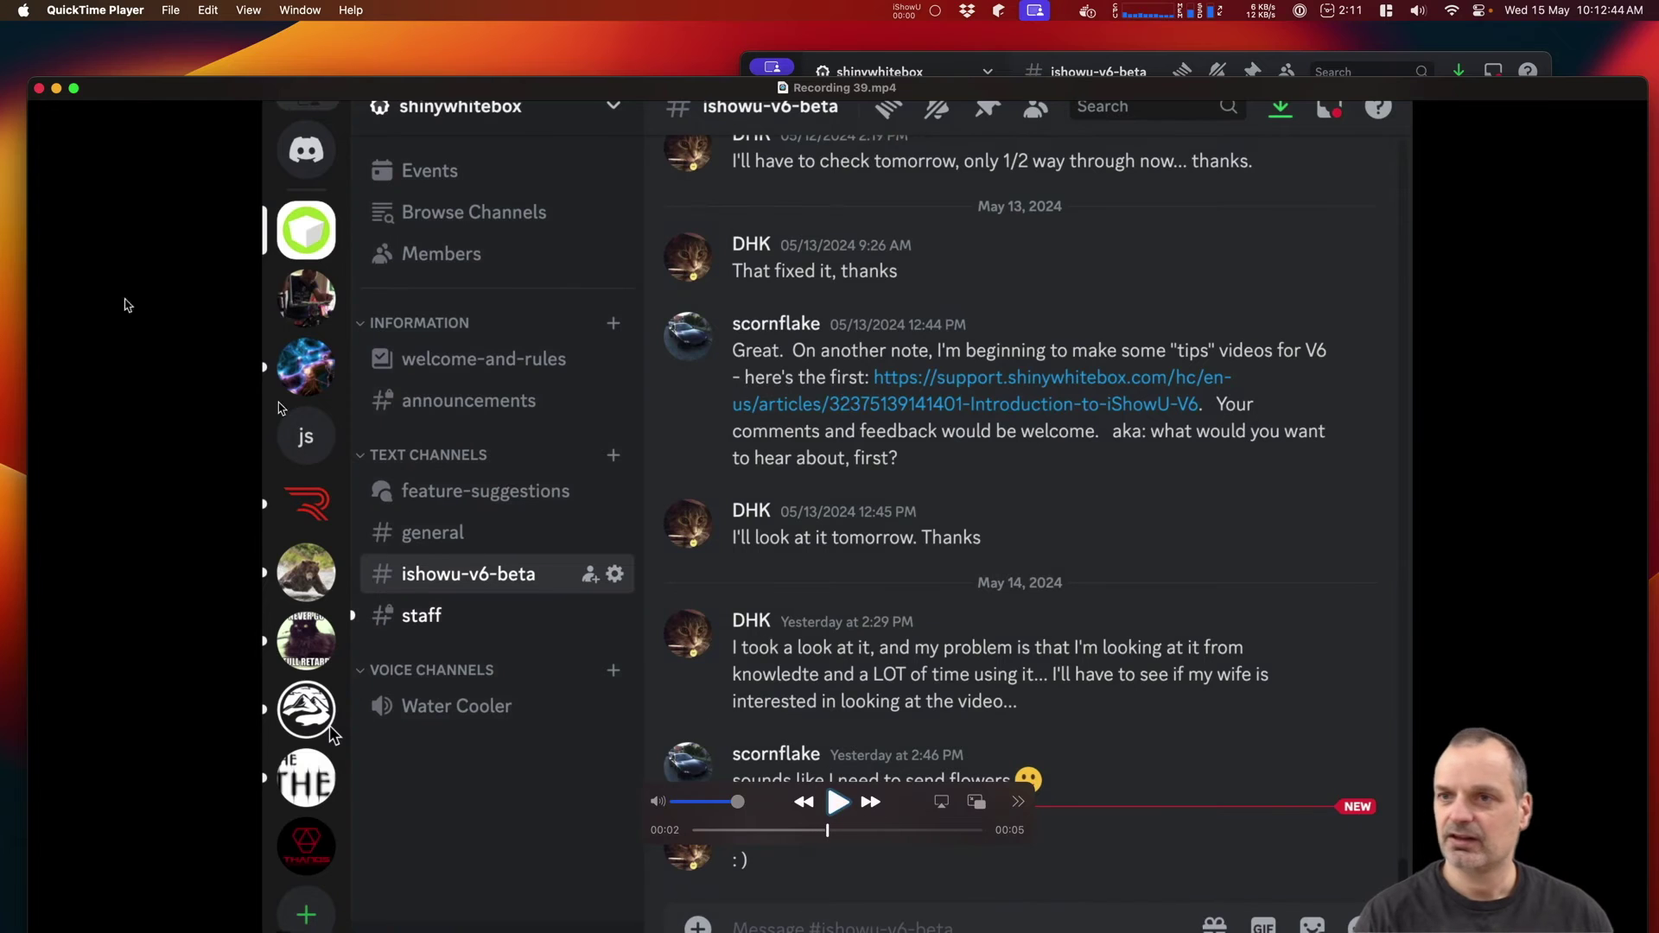
Step: Close the player, reposition the recorder, and inspect the capture source list without changing it
{"action": "left_click", "coordinate": [38, 89]}
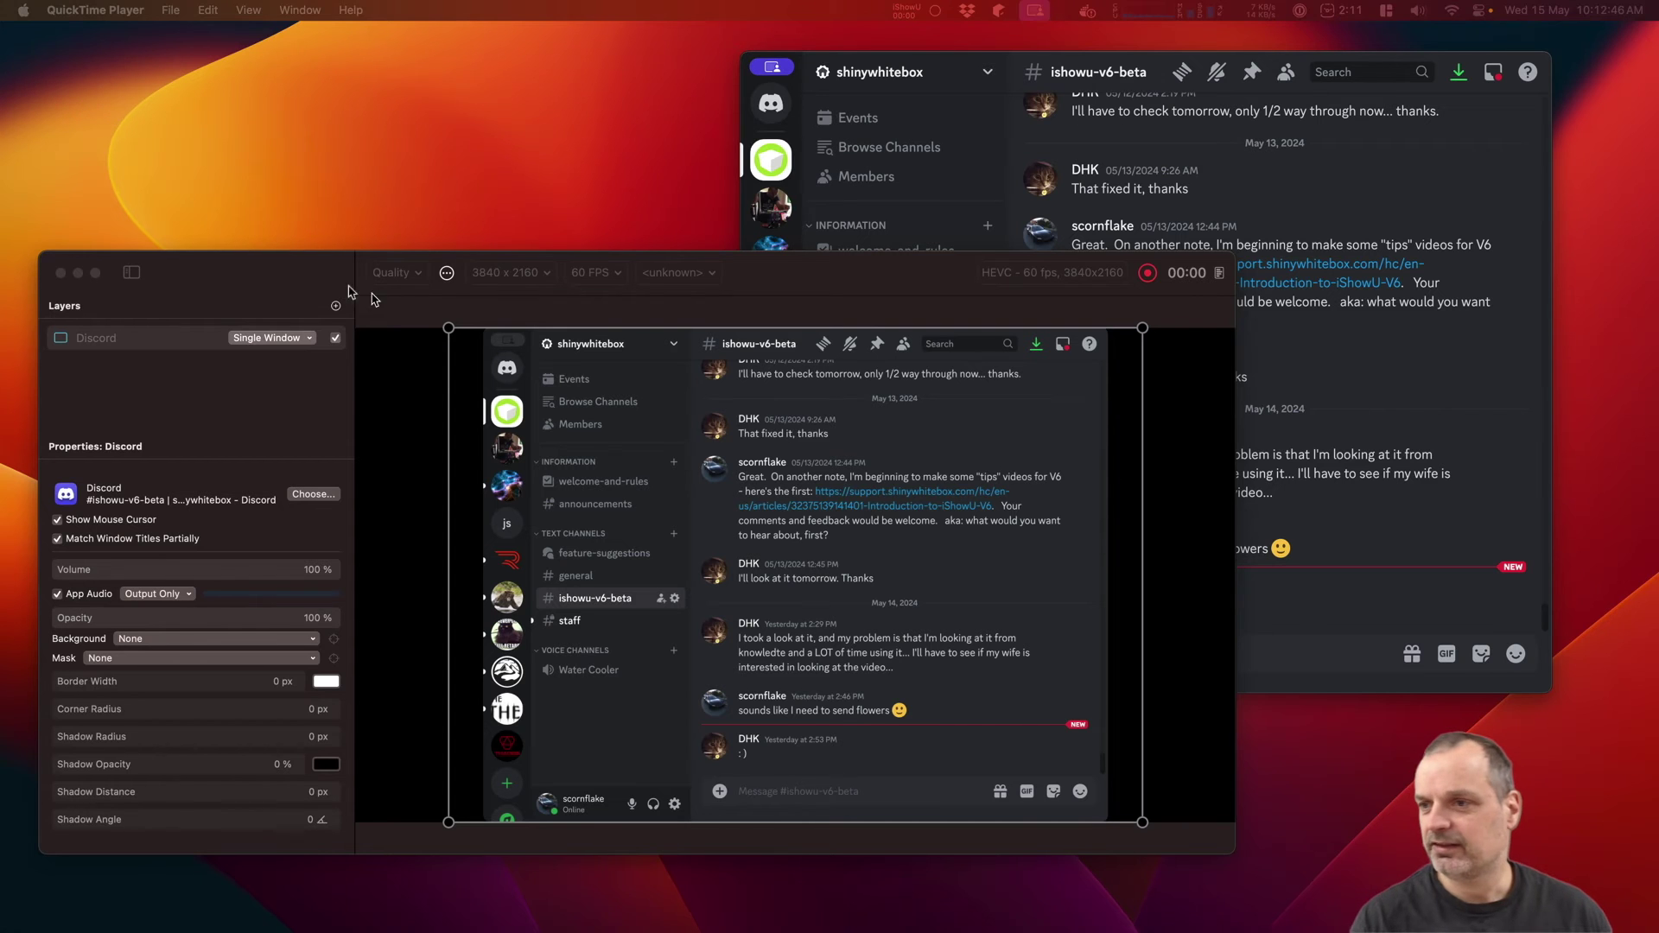
{"action": "left_click_drag", "start_coordinate": [315, 278], "coordinate": [337, 242]}
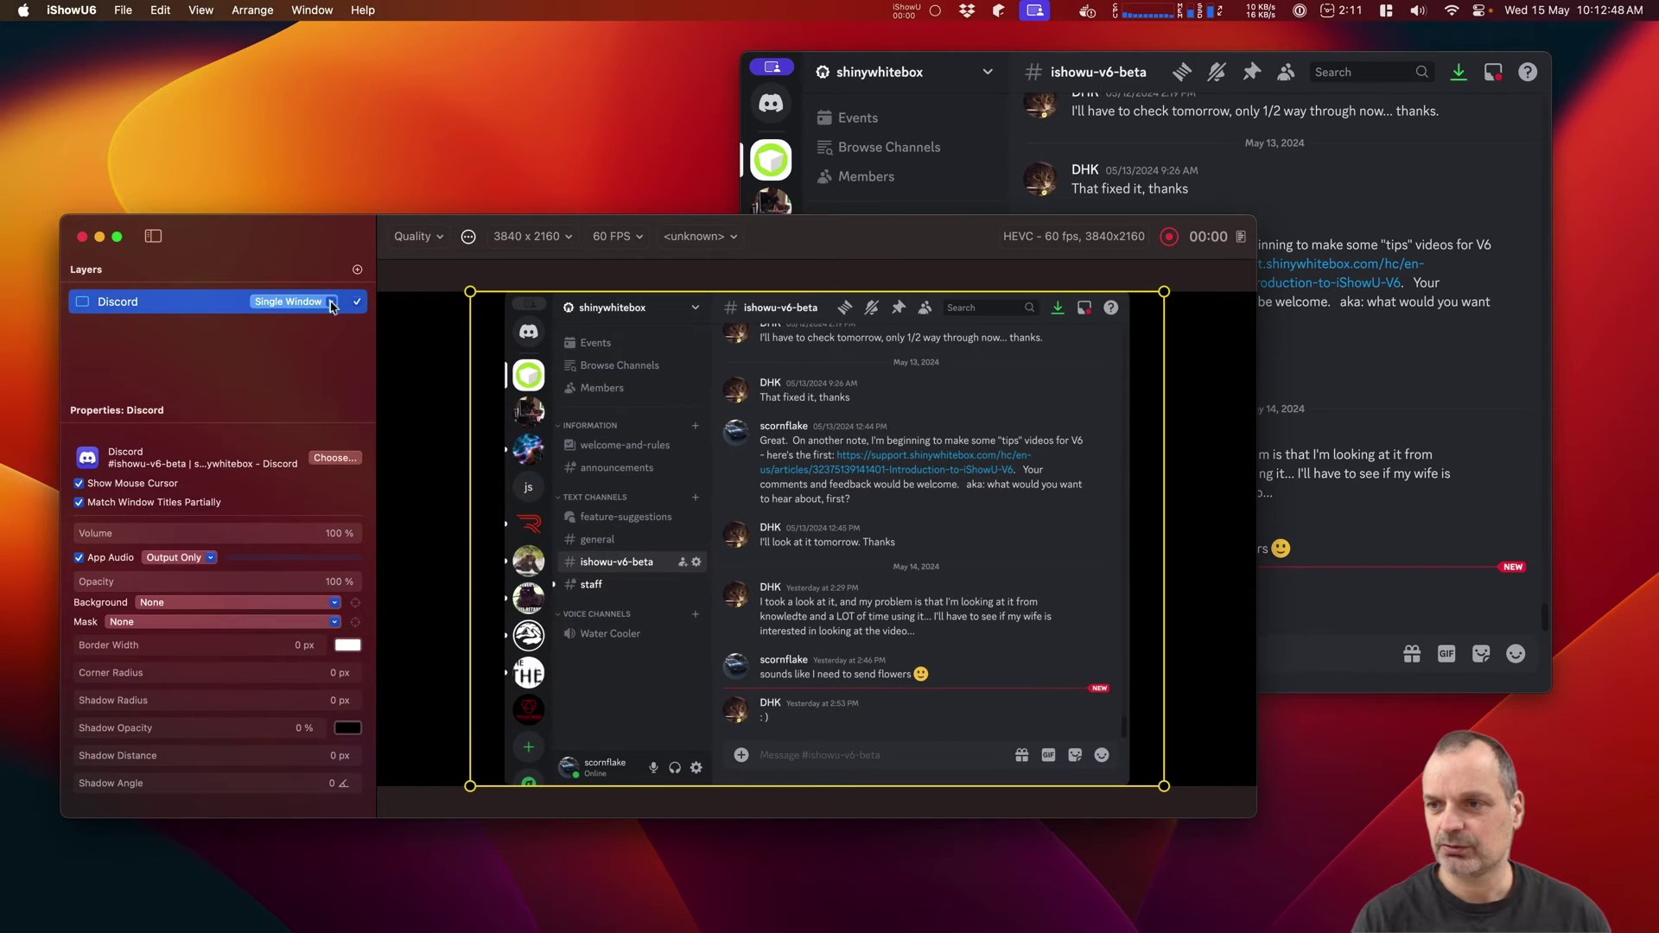
{"action": "left_click", "coordinate": [331, 302]}
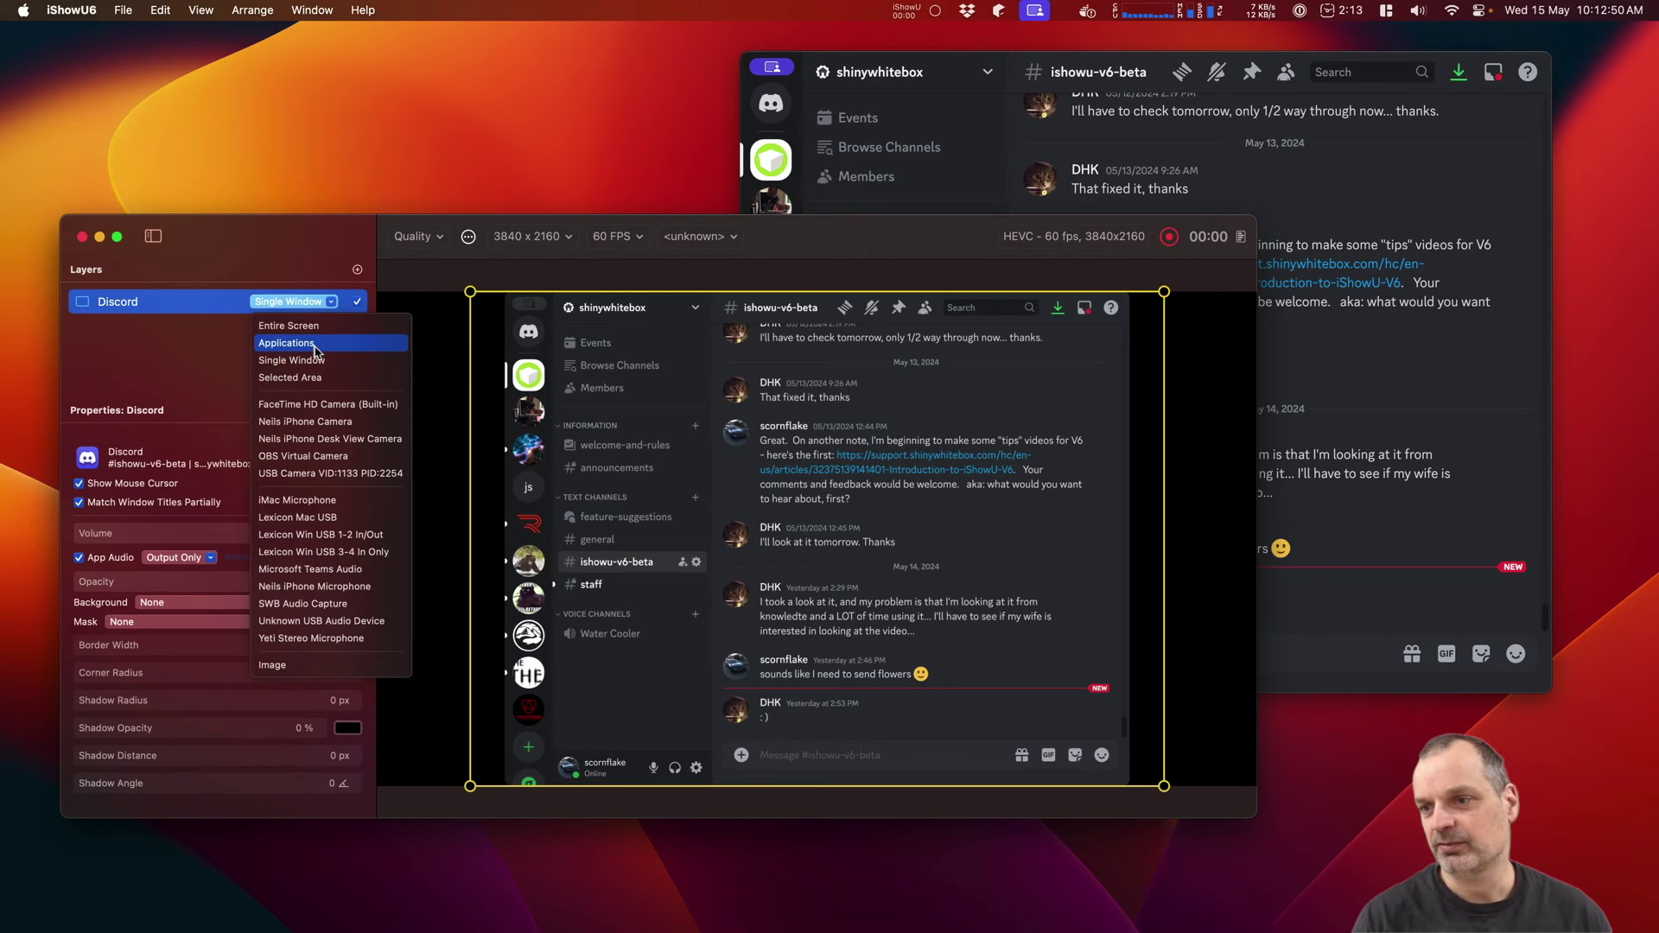
{"action": "left_click", "coordinate": [193, 368]}
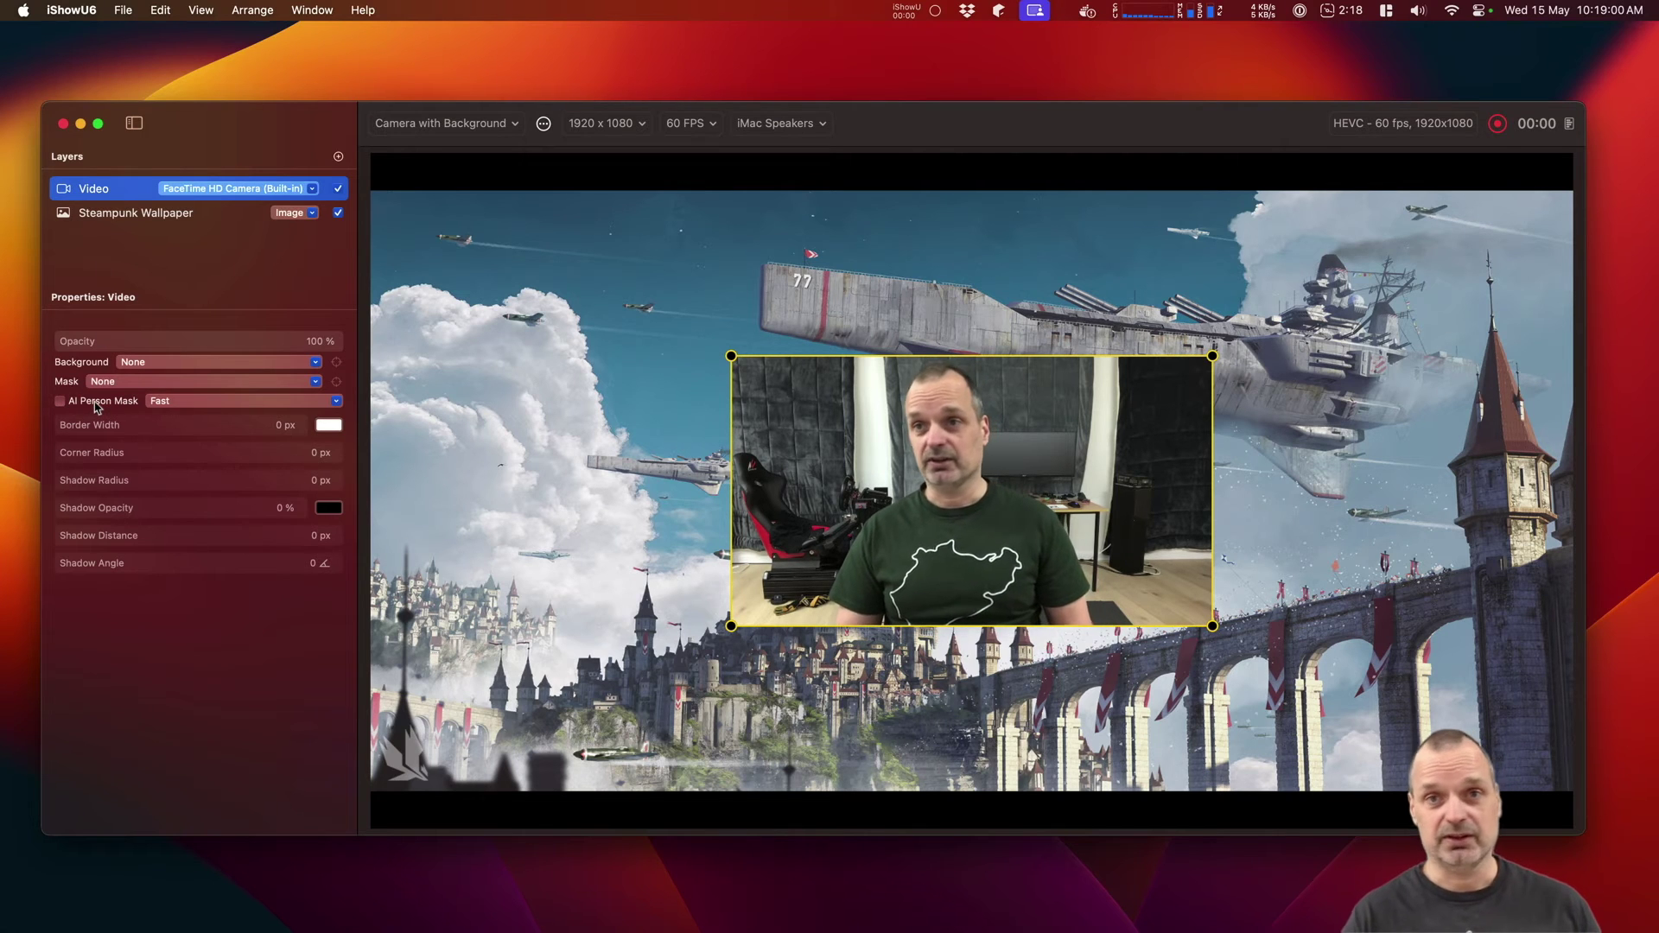
Step: Toggle AI Person Mask on and off, then show the Mask types: Gradient Color, Symbol, Image, Clear
{"action": "left_click", "coordinate": [95, 403]}
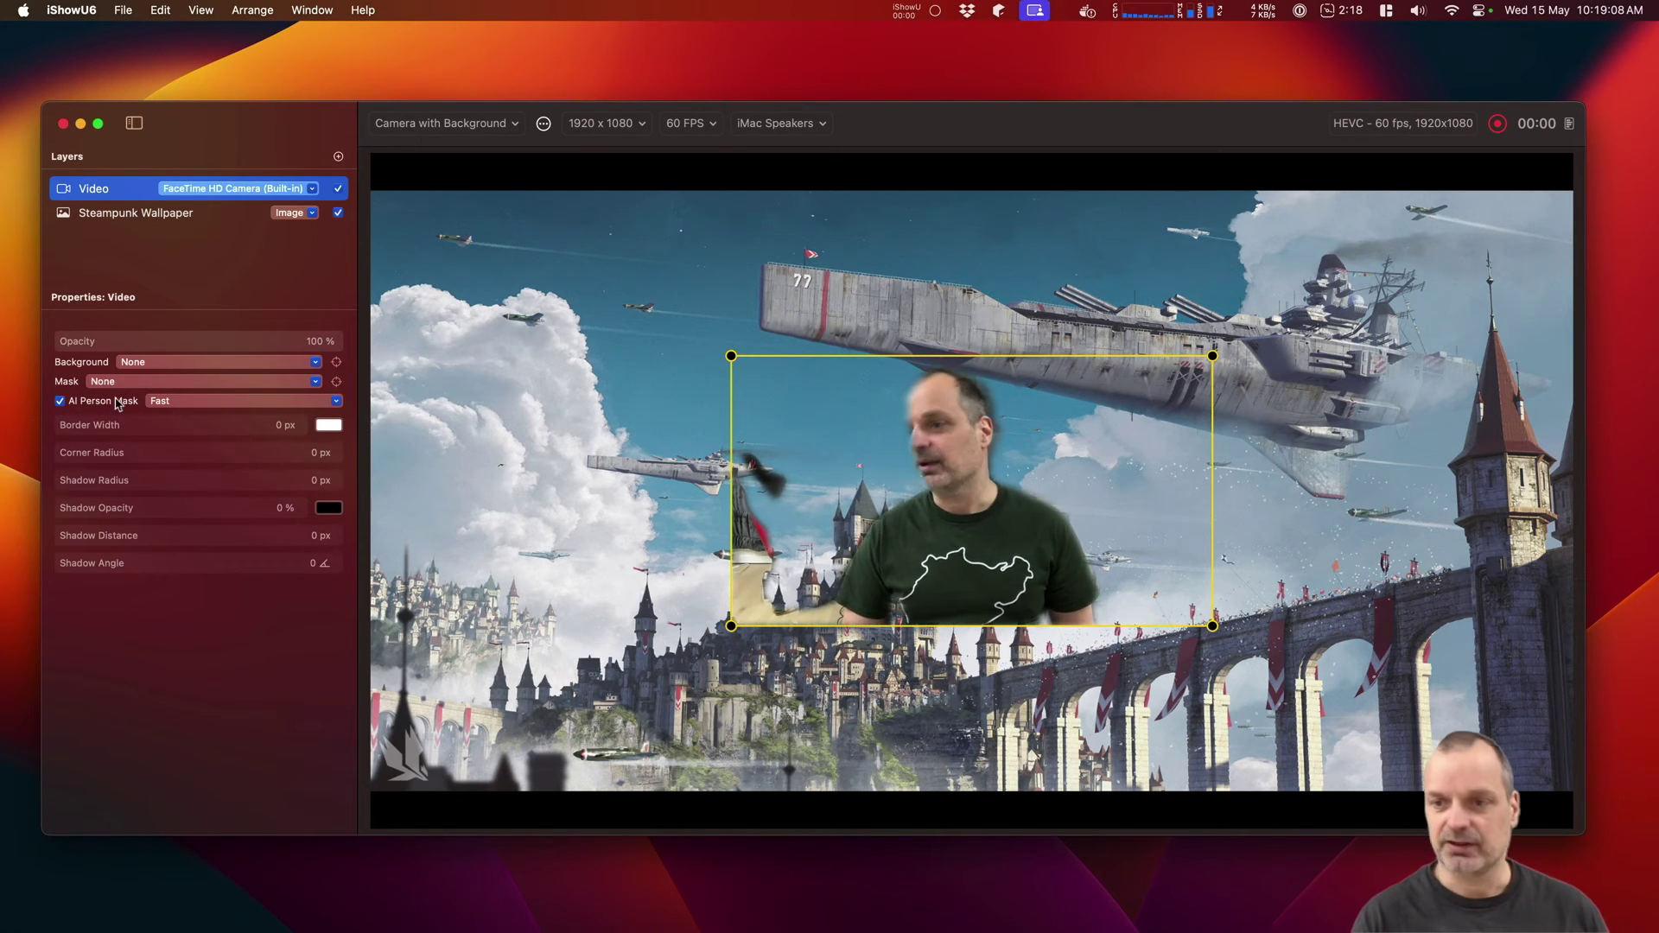
{"action": "left_click", "coordinate": [117, 403]}
{"action": "left_click", "coordinate": [136, 386]}
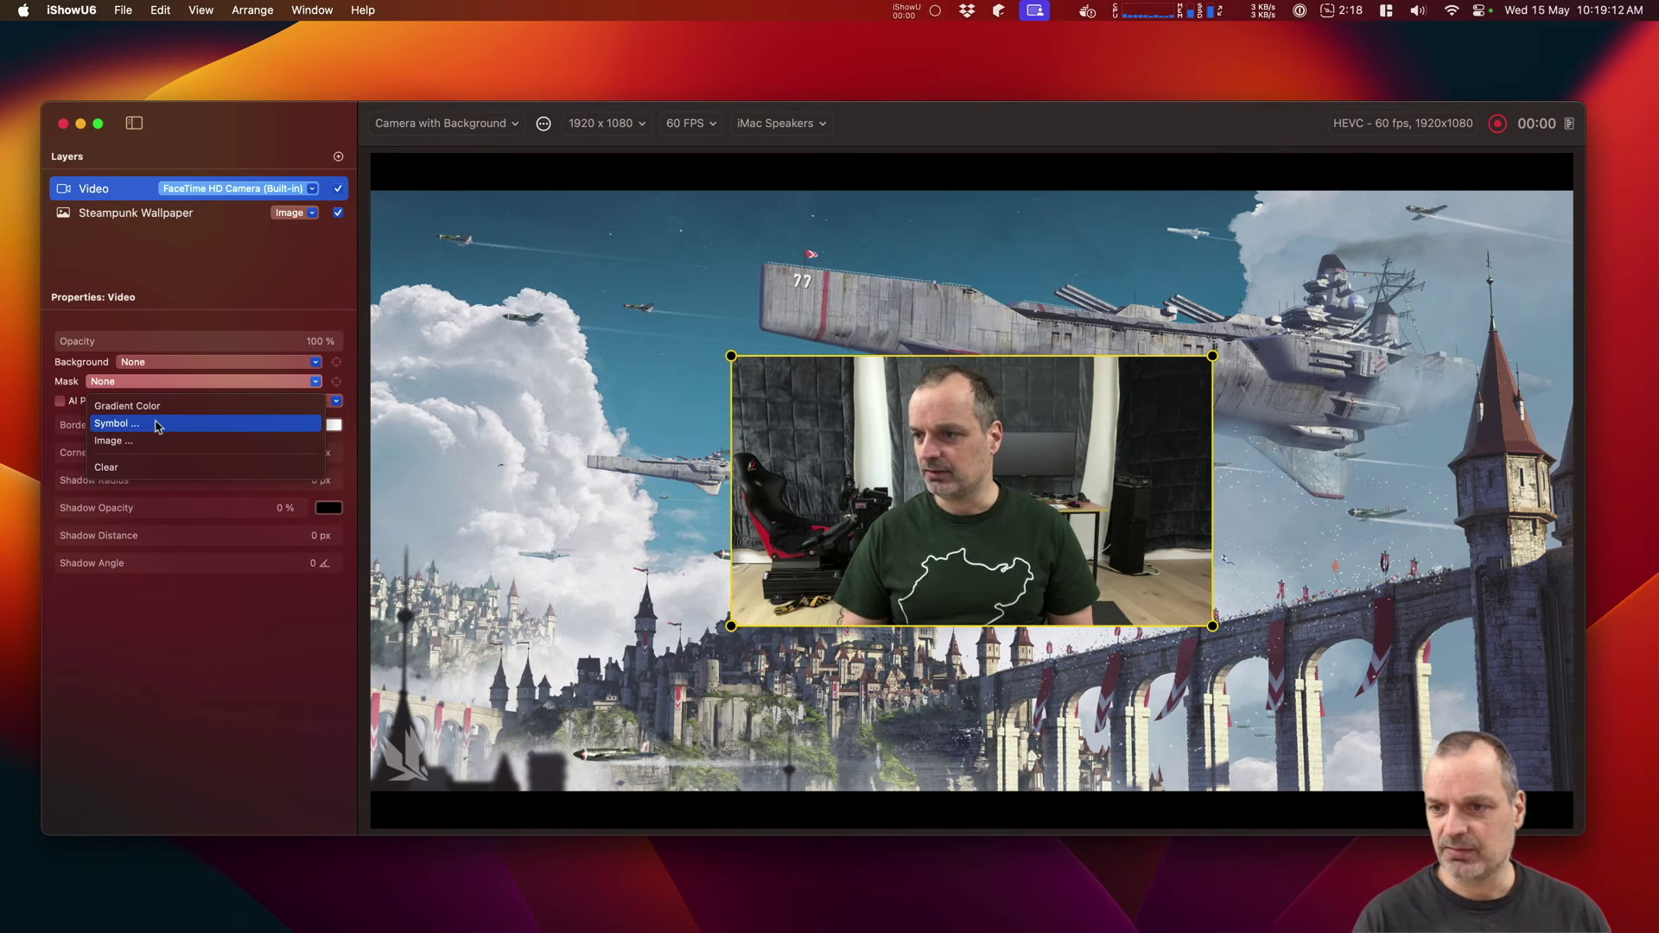
Step: Apply a circle.fill Symbol mask to the camera layer and enable AI Person Mask
{"action": "left_click", "coordinate": [159, 424]}
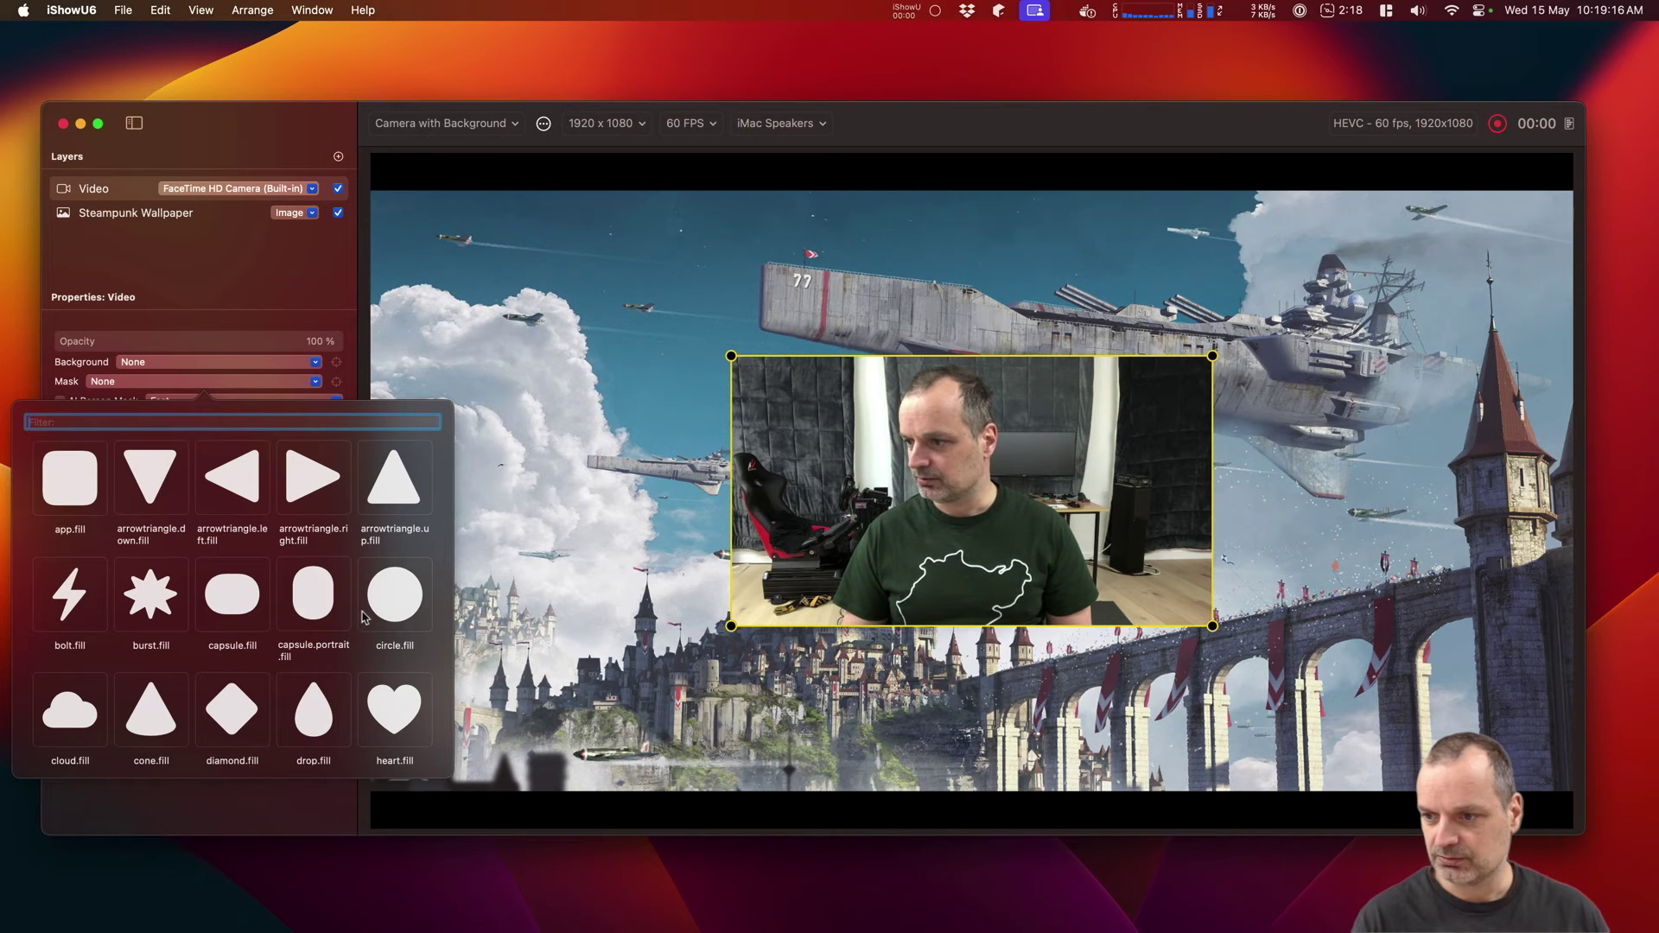
{"action": "left_click", "coordinate": [415, 605]}
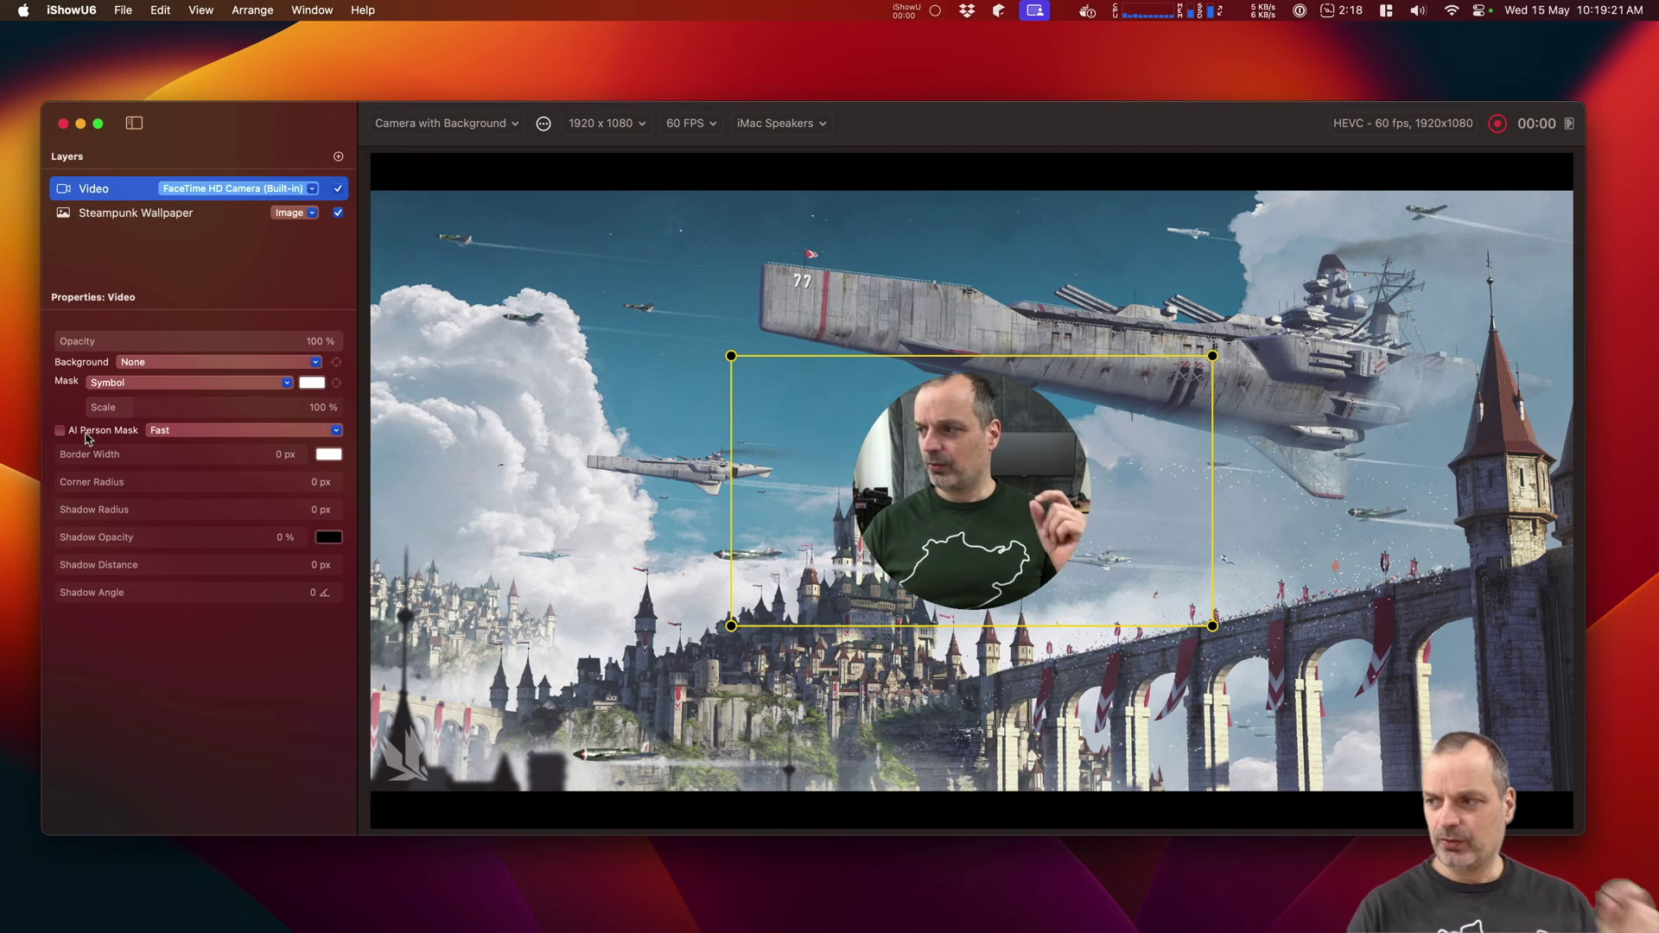
{"action": "left_click", "coordinate": [86, 434]}
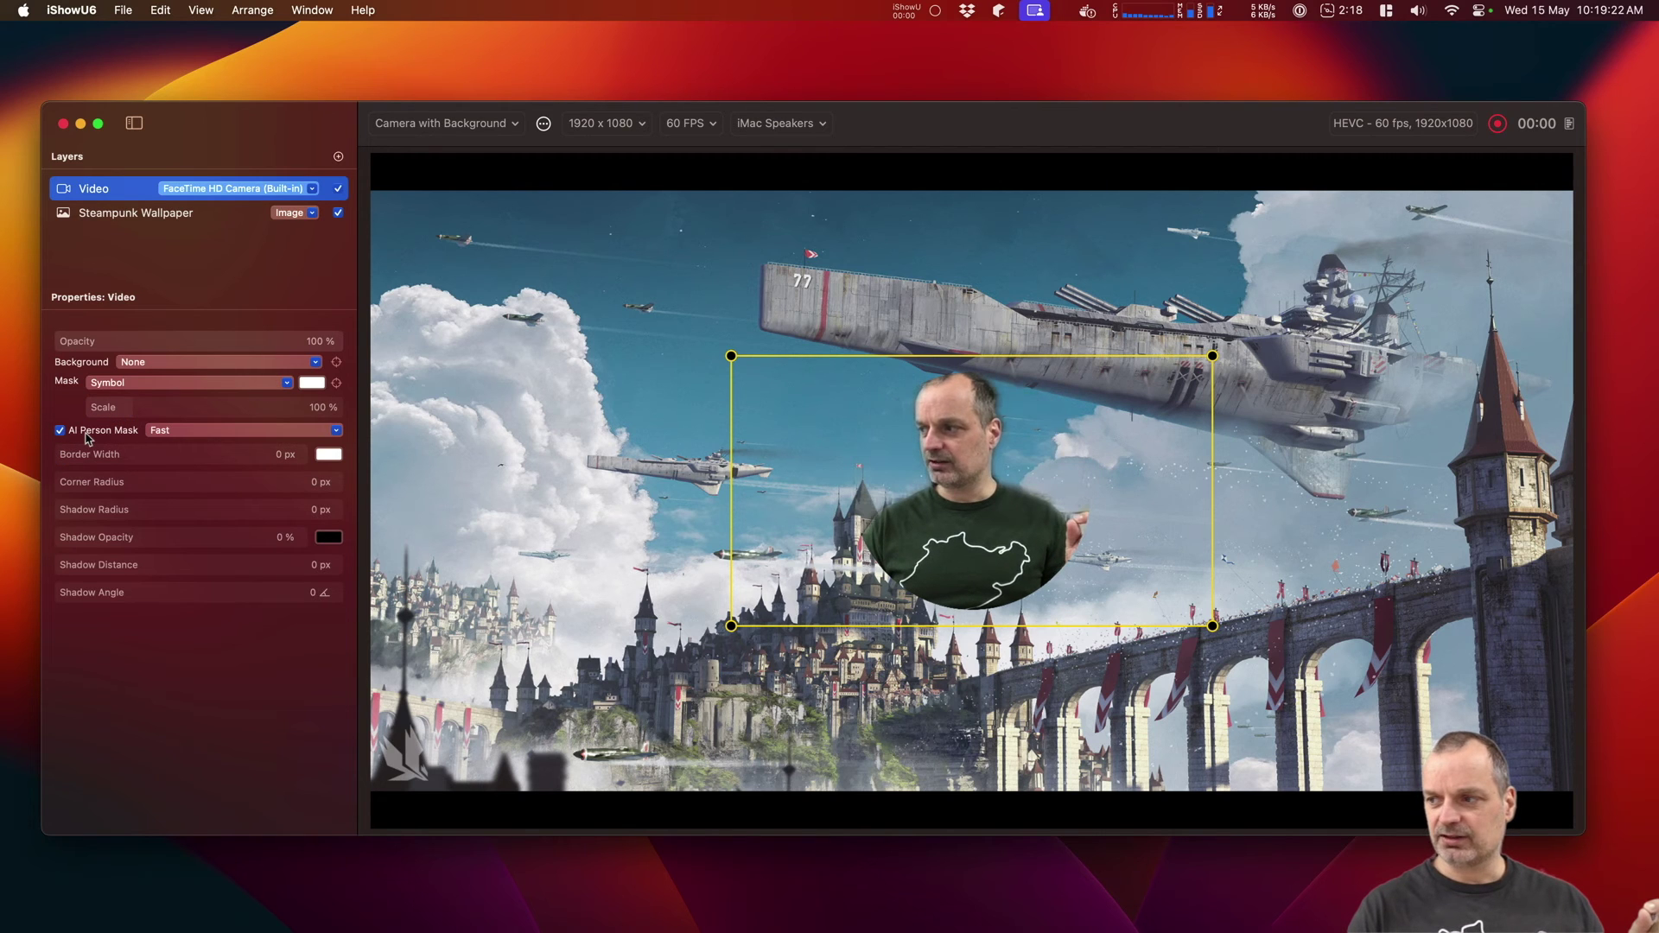
Step: Reset all mask settings on the camera layer to drop the circle.fill symbol
{"action": "left_click", "coordinate": [336, 383]}
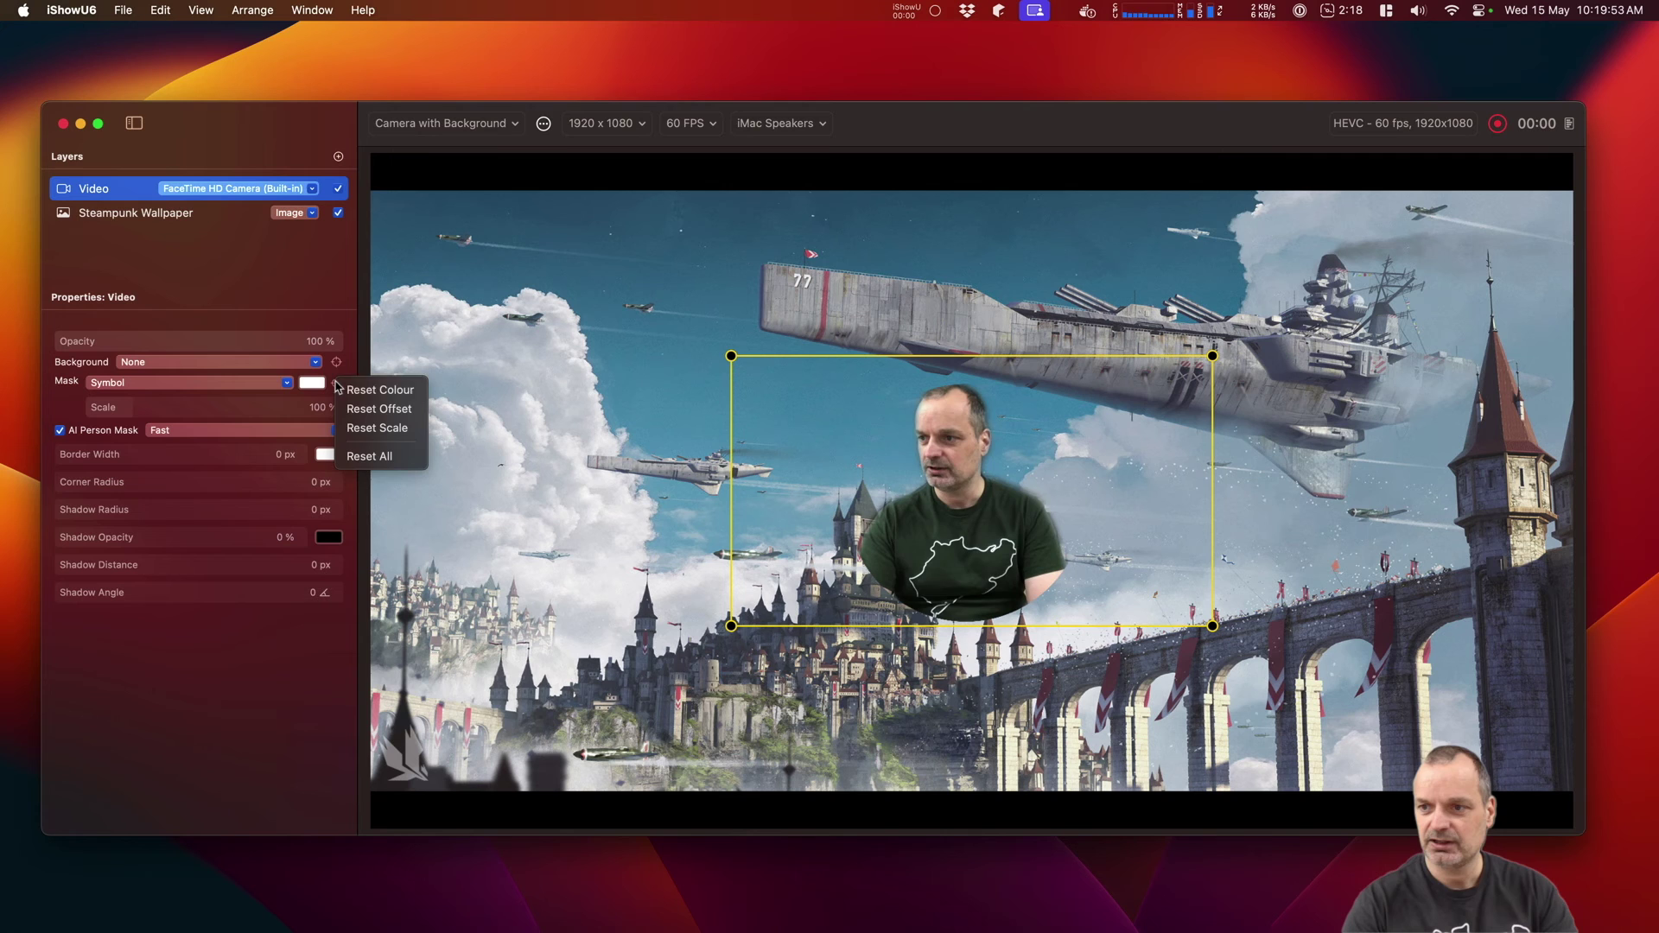
{"action": "left_click", "coordinate": [372, 456]}
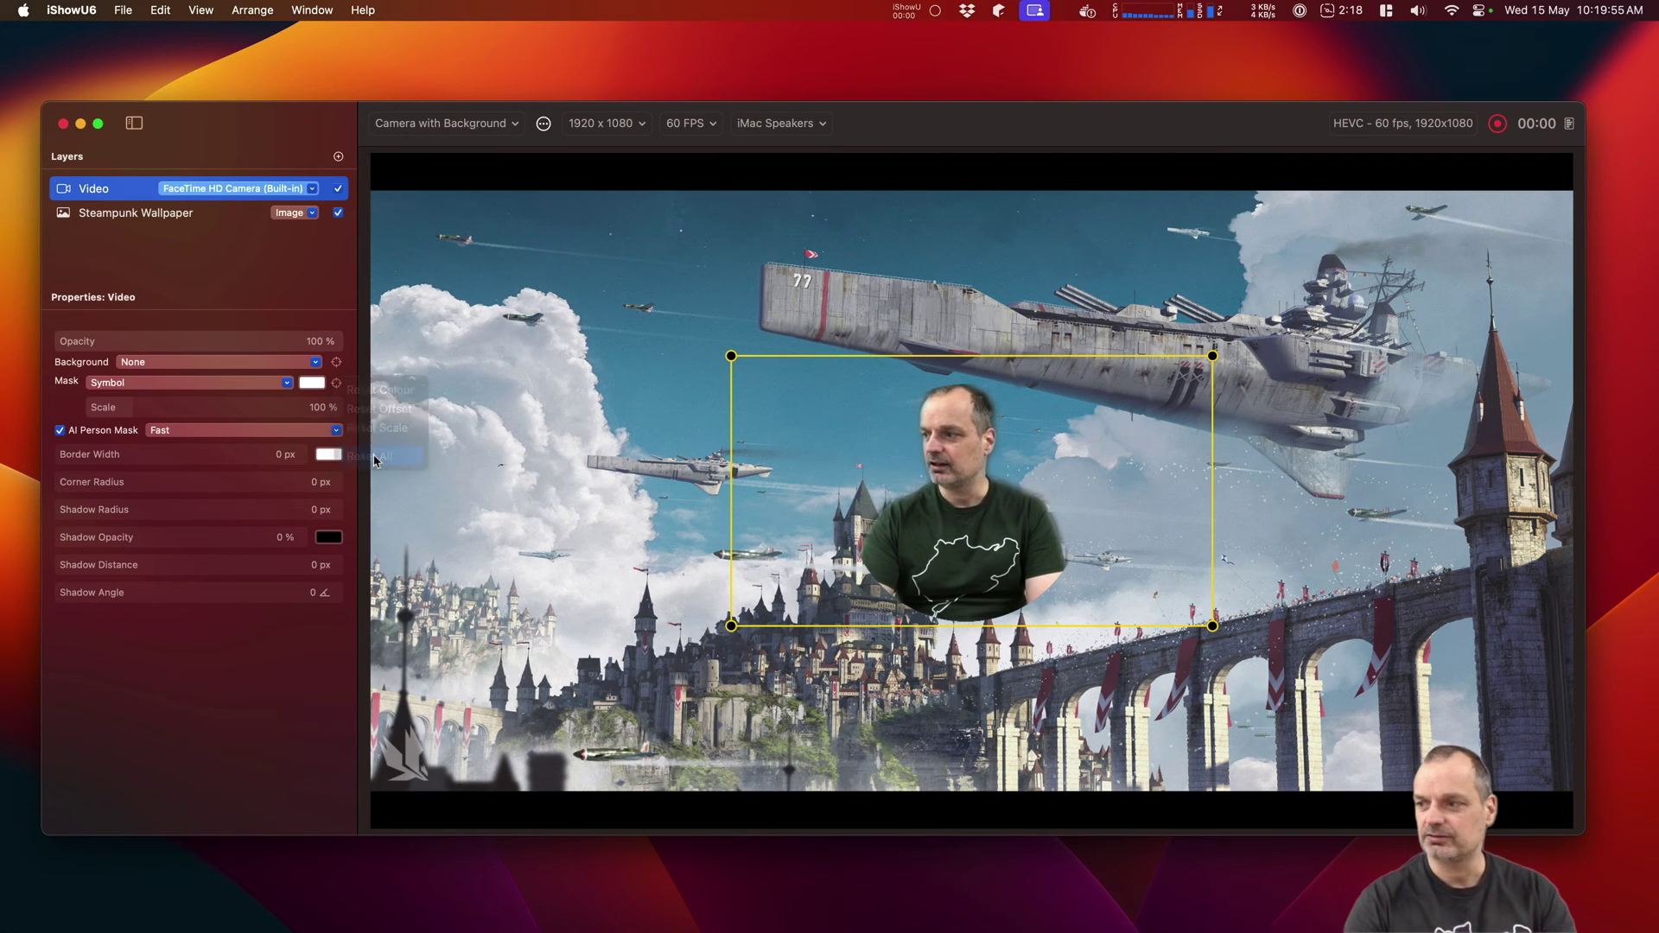